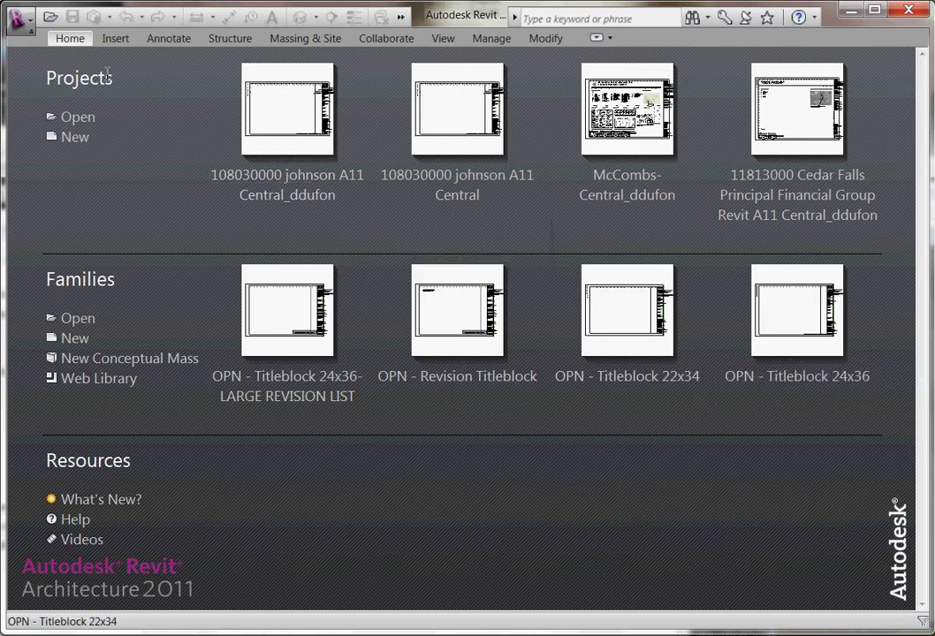
Create a new project from the OPN office template.
{"action": "left_click", "coordinate": [21, 20]}
{"action": "mouse_move", "coordinate": [61, 88]}
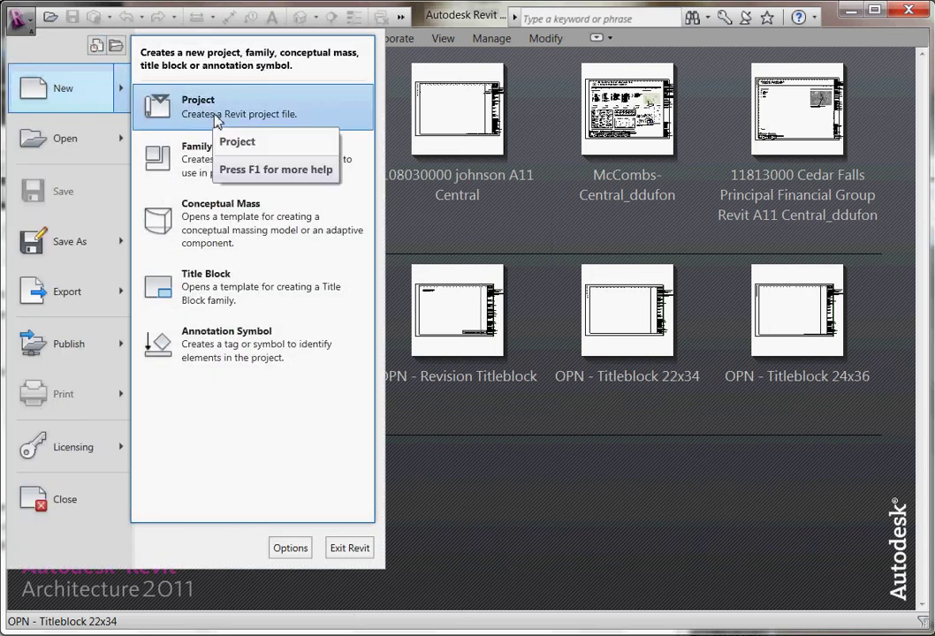
{"action": "left_click", "coordinate": [212, 111]}
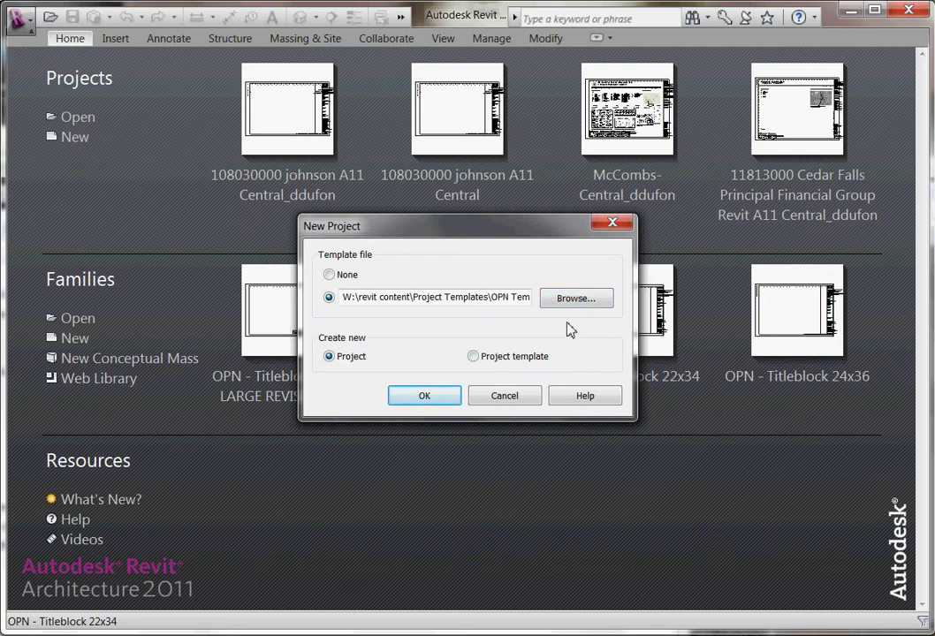
{"action": "key", "text": "Return"}
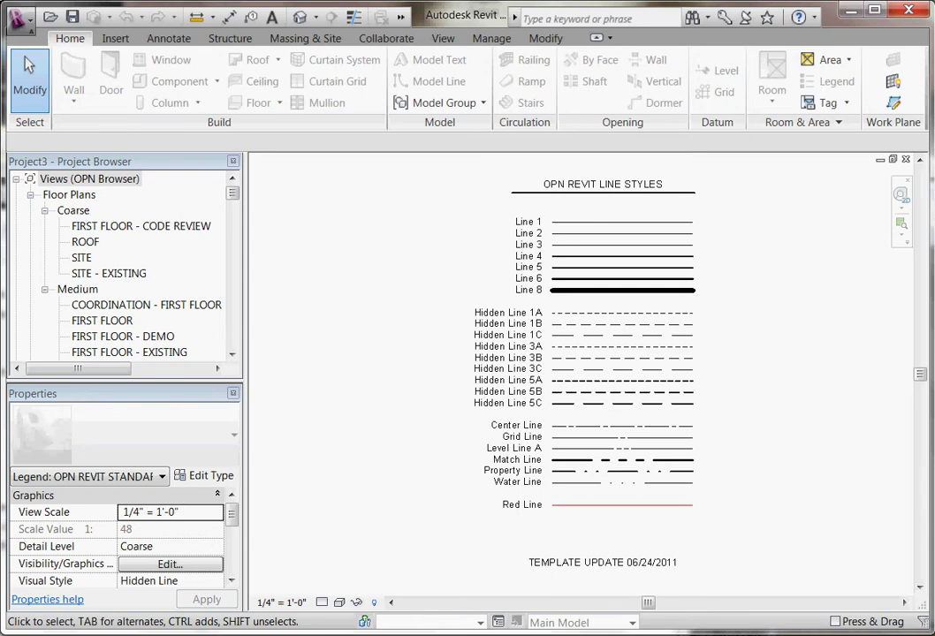
Turn on worksharing and accept the Shared Levels and Grids and Workset1 worksets.
{"action": "left_click", "coordinate": [380, 42]}
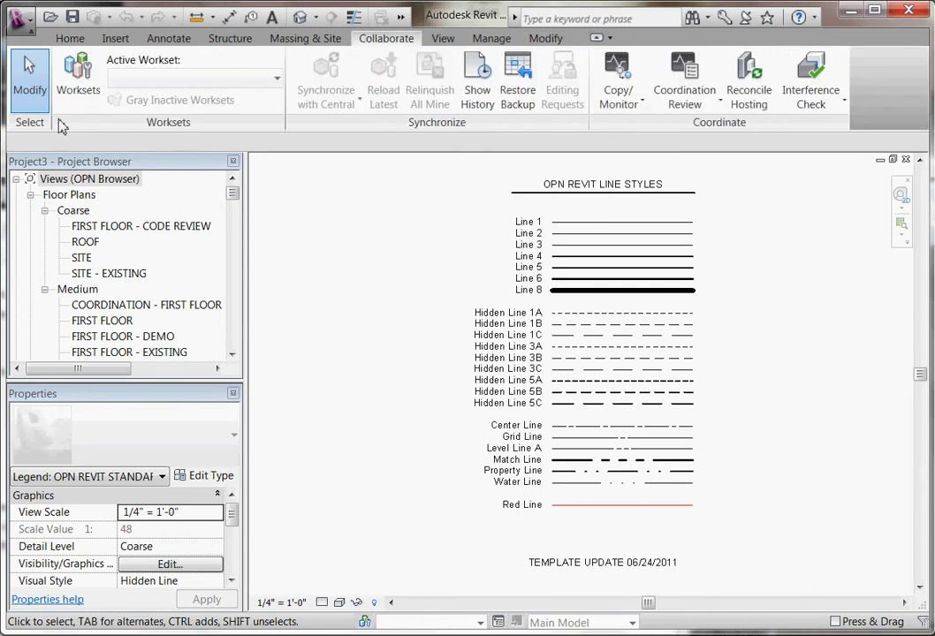
{"action": "left_click", "coordinate": [78, 84]}
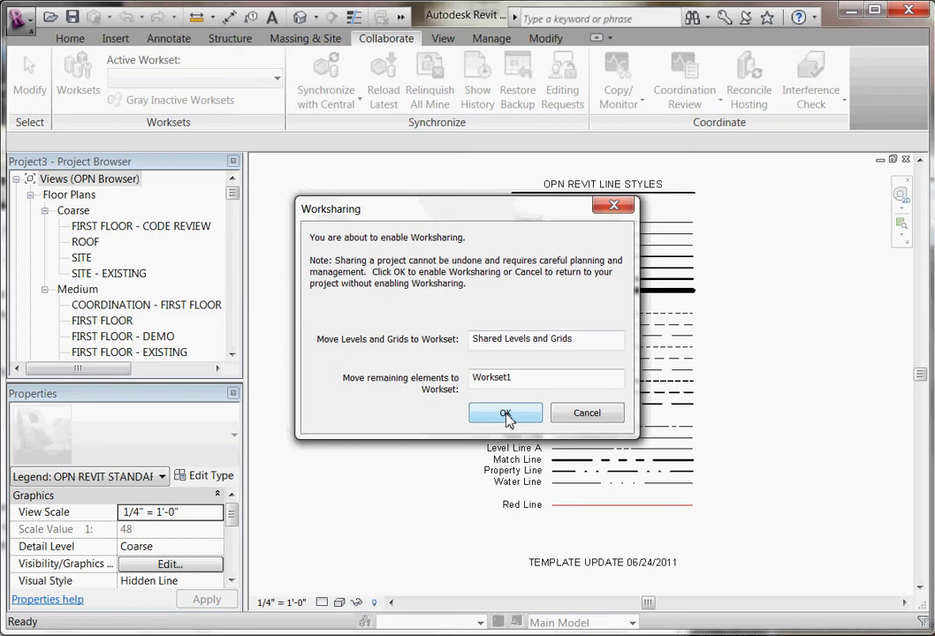
{"action": "left_click", "coordinate": [507, 418]}
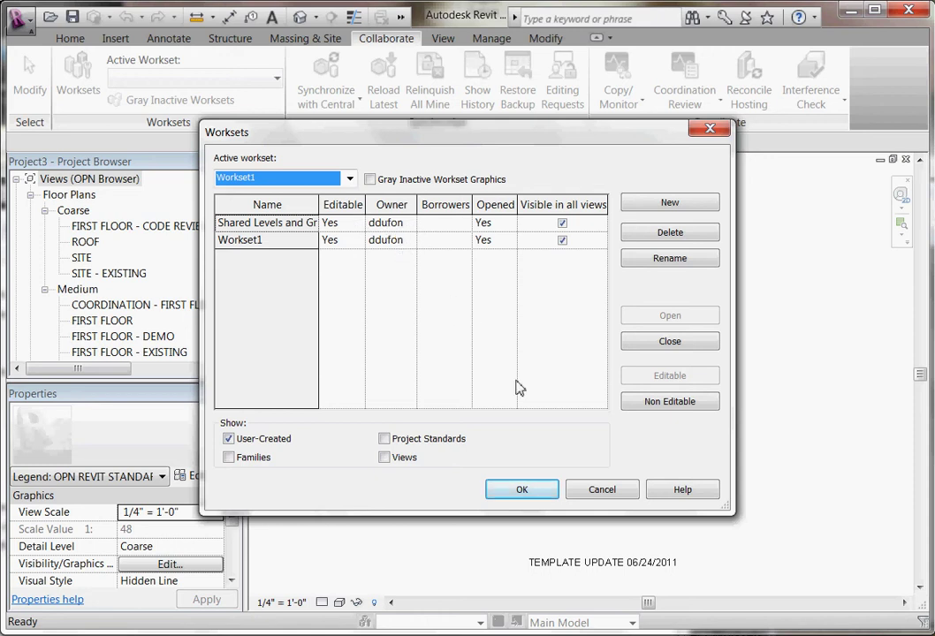
{"action": "left_click", "coordinate": [539, 493]}
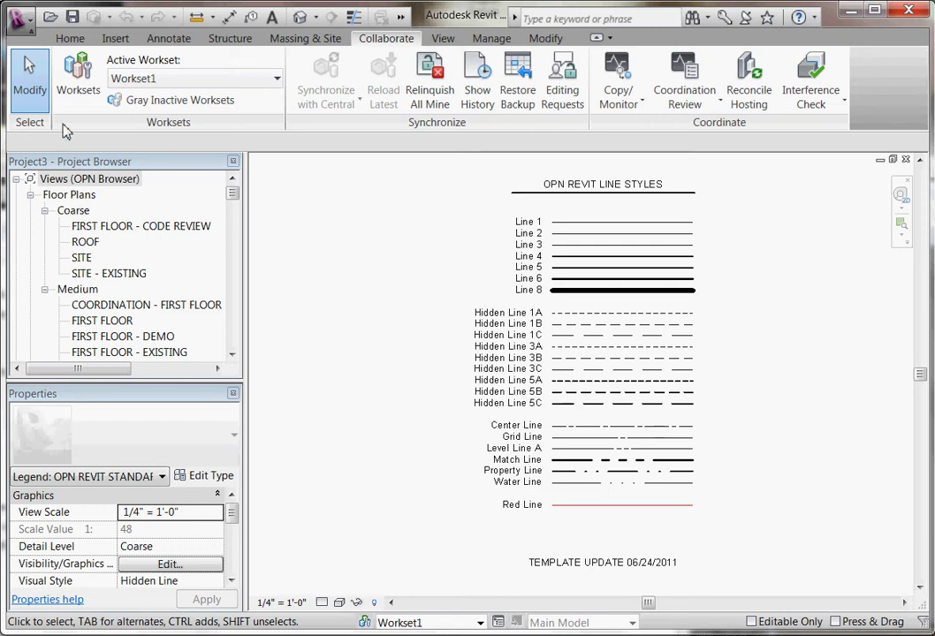
Save the project as a new file, browsing to Desktop > Project Folder > Current Drawings.
{"action": "left_click", "coordinate": [22, 19]}
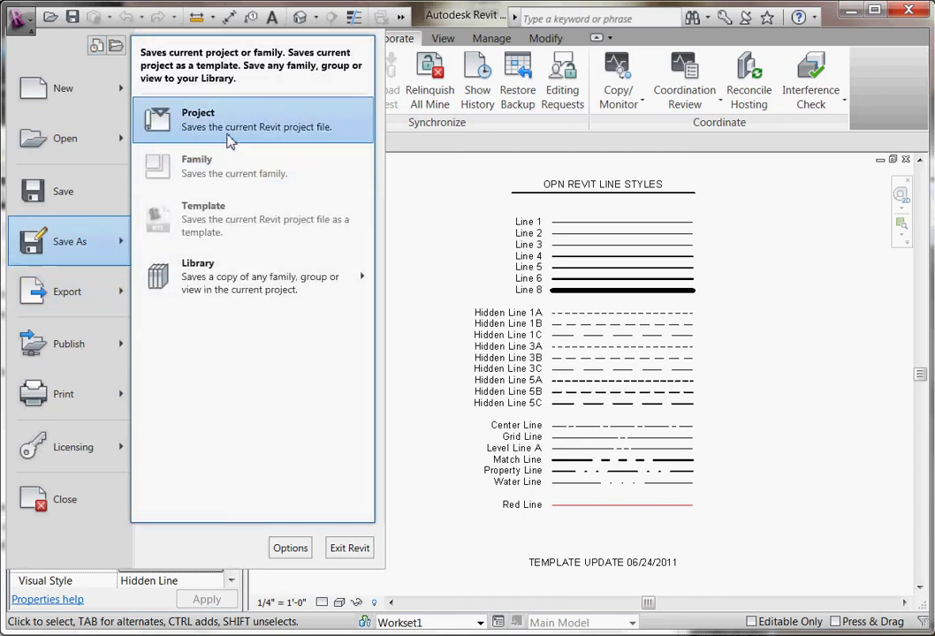
{"action": "mouse_move", "coordinate": [69, 242]}
{"action": "left_click", "coordinate": [230, 142]}
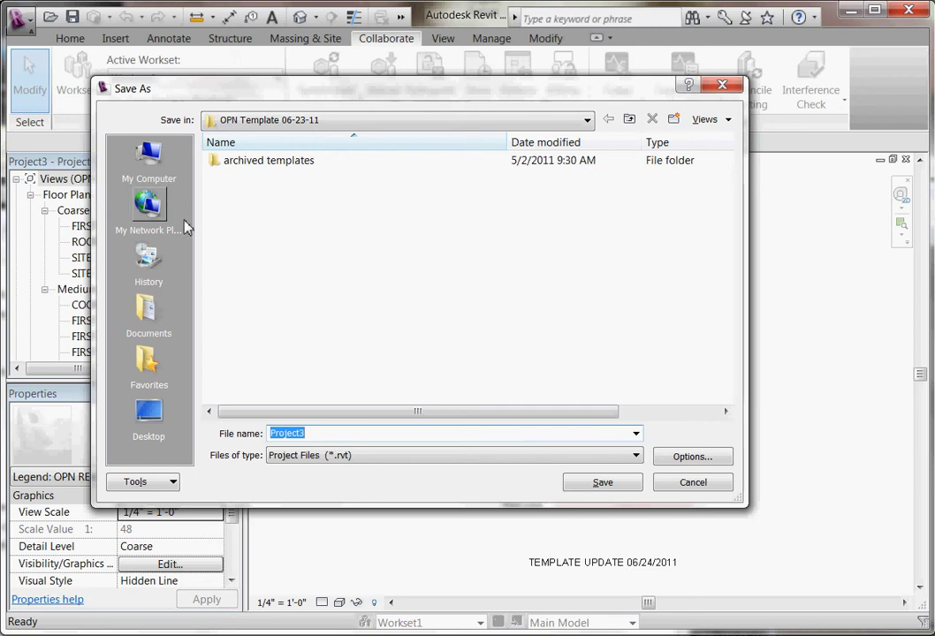
{"action": "left_click", "coordinate": [160, 428]}
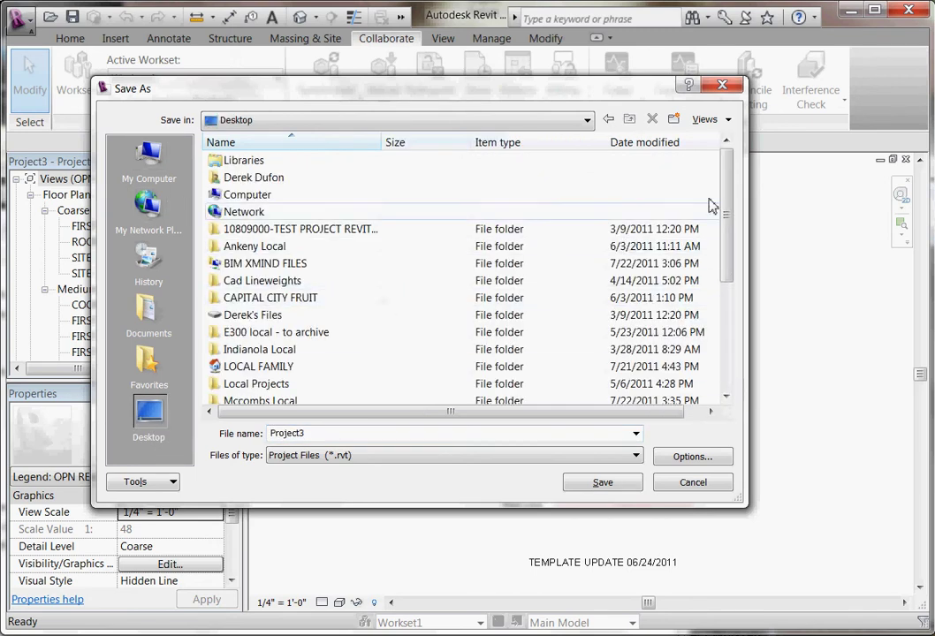
{"action": "left_click_drag", "start_coordinate": [725, 204], "coordinate": [725, 278]}
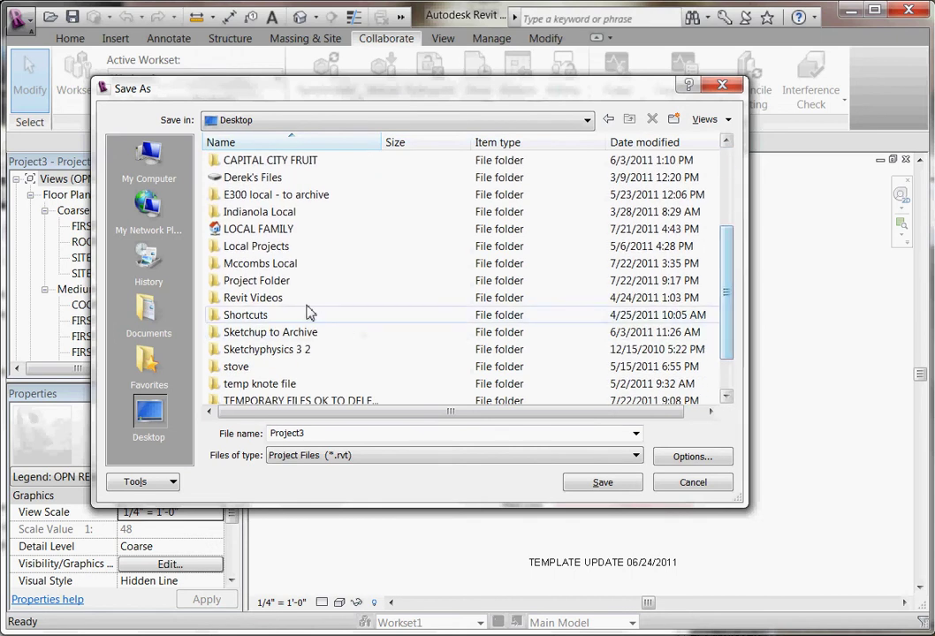
{"action": "double_click", "coordinate": [258, 281]}
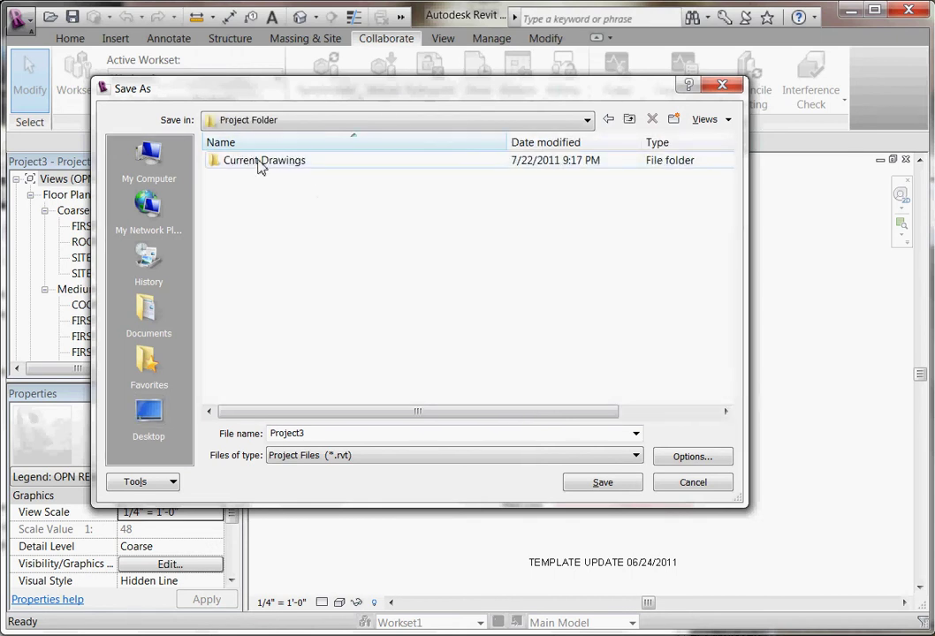
{"action": "double_click", "coordinate": [262, 162]}
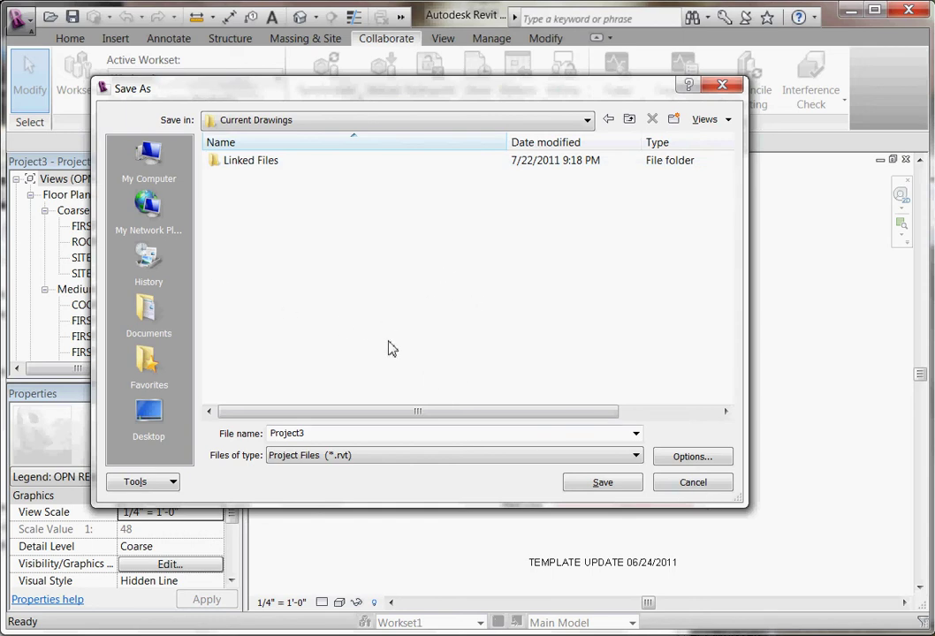
Change Maximum backups from 20 to 6 in the save options and confirm the setting.
{"action": "left_click", "coordinate": [690, 463]}
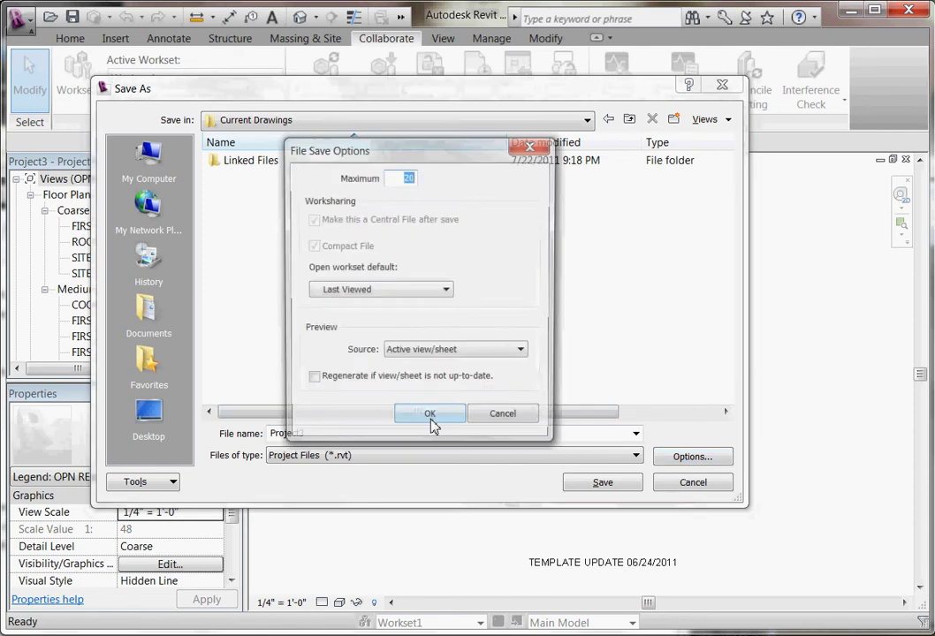
{"action": "left_click", "coordinate": [502, 416]}
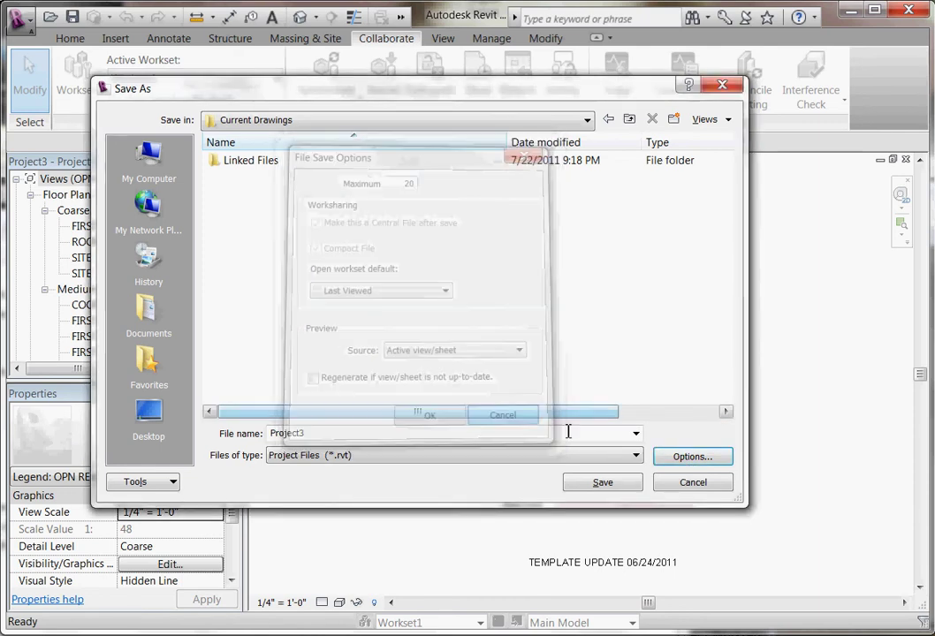
{"action": "left_click", "coordinate": [693, 464]}
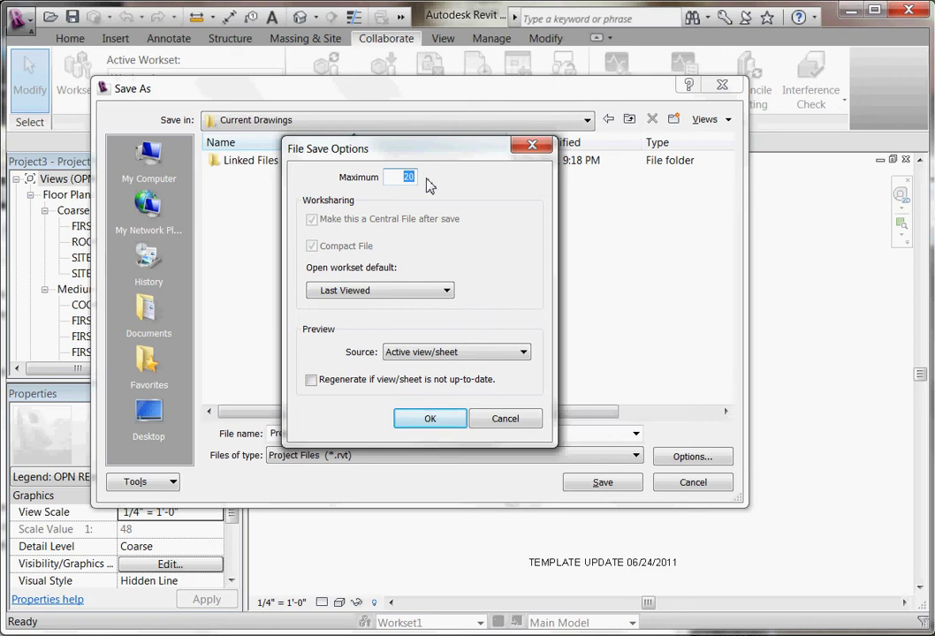
{"action": "type", "text": "6"}
{"action": "left_click", "coordinate": [429, 418]}
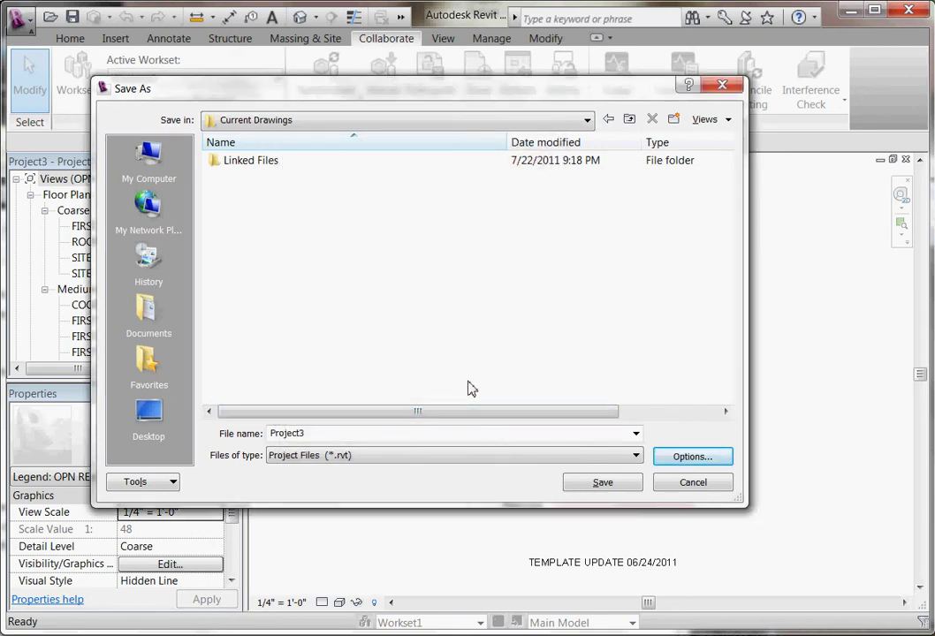
{"action": "left_click", "coordinate": [683, 460]}
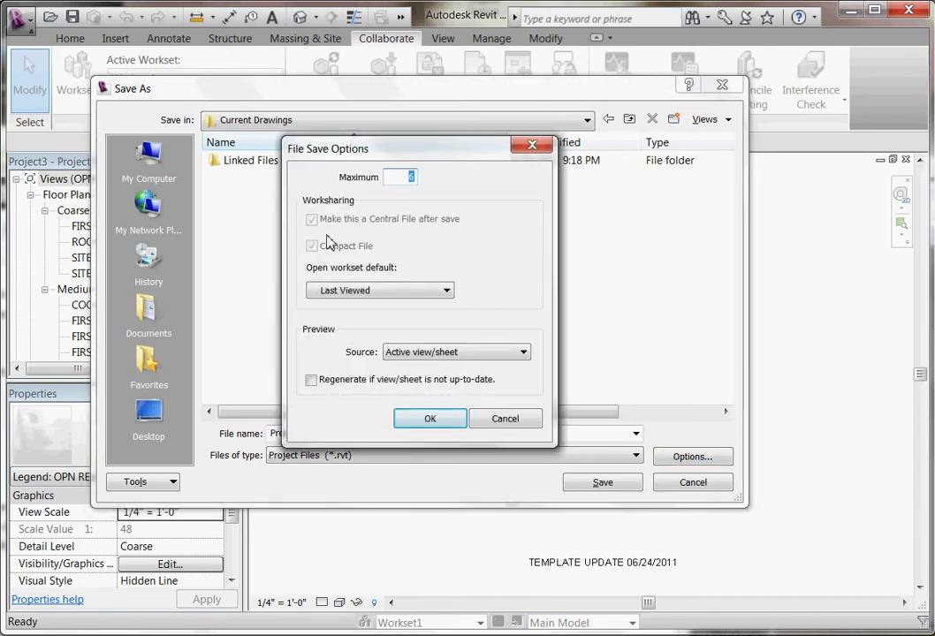
{"action": "left_click", "coordinate": [432, 421]}
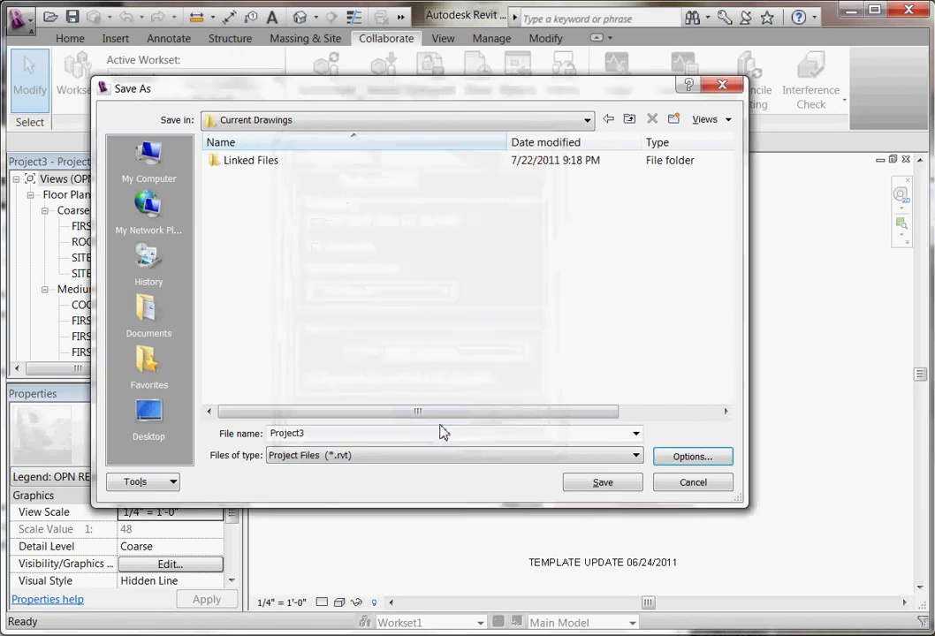
{"action": "double_click", "coordinate": [326, 436]}
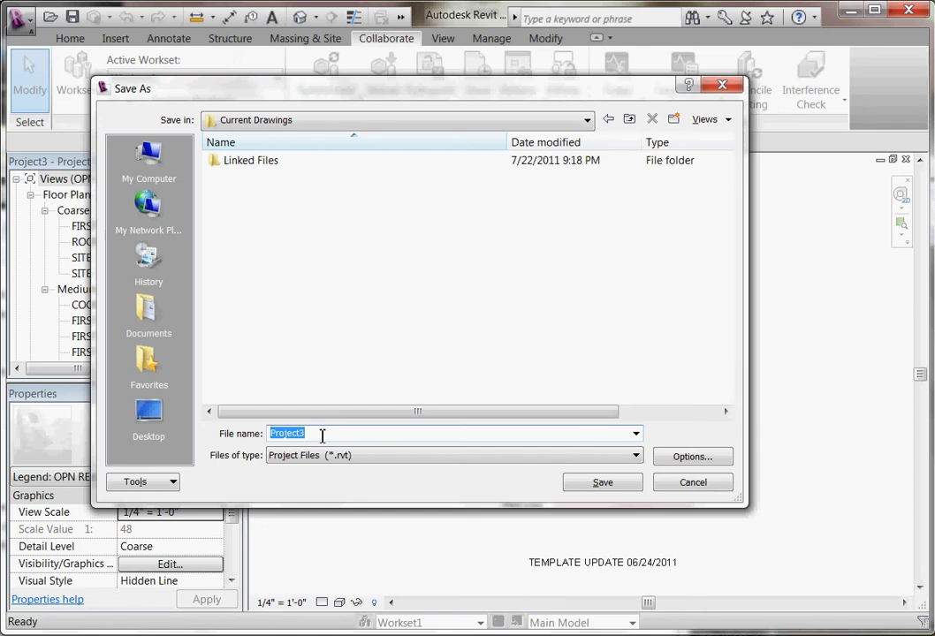
{"action": "type", "text": "10000000"}
{"action": "key", "text": "BackSpace"}
{"action": "key", "text": "BackSpace"}
{"action": "key", "text": "BackSpace"}
{"action": "key", "text": "BackSpace"}
{"action": "key", "text": "BackSpace"}
{"action": "key", "text": "BackSpace"}
{"action": "type", "text": "0"}
{"action": "type", "text": "00"}
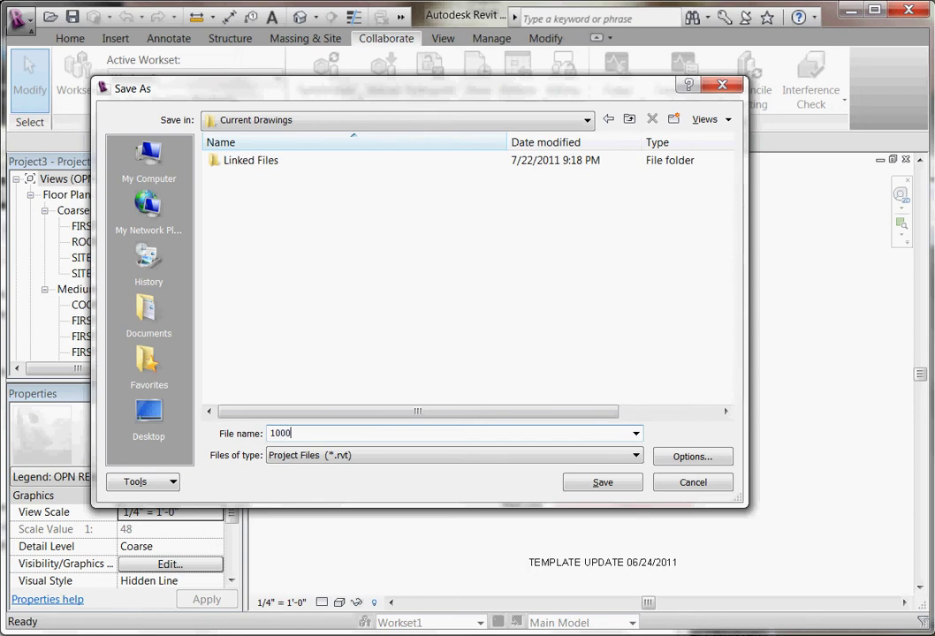
{"action": "type", "text": "00000"}
{"action": "type", "text": "pr"}
{"action": "key", "text": "BackSpace"}
{"action": "key", "text": "BackSpace"}
{"action": "type", "text": "Project Name"}
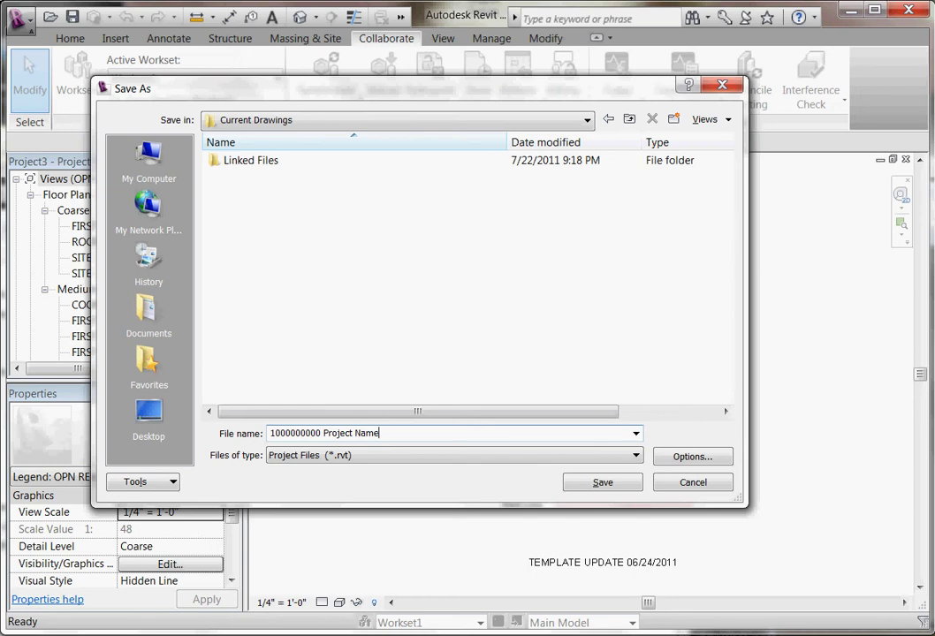
{"action": "type", "text": " A"}
{"action": "type", "text": "11"}
{"action": "type", "text": " CEntral"}
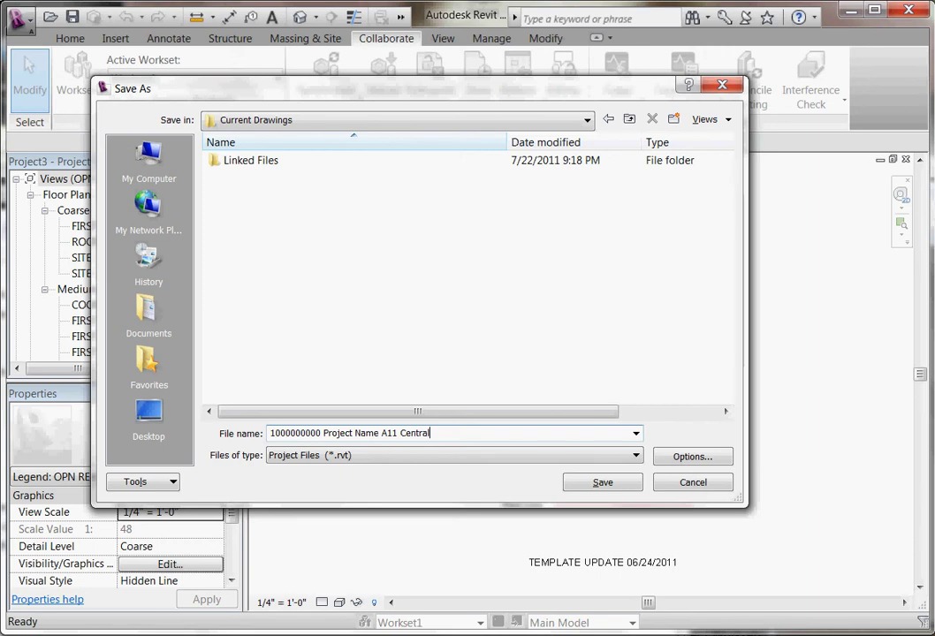
{"action": "left_click", "coordinate": [602, 484]}
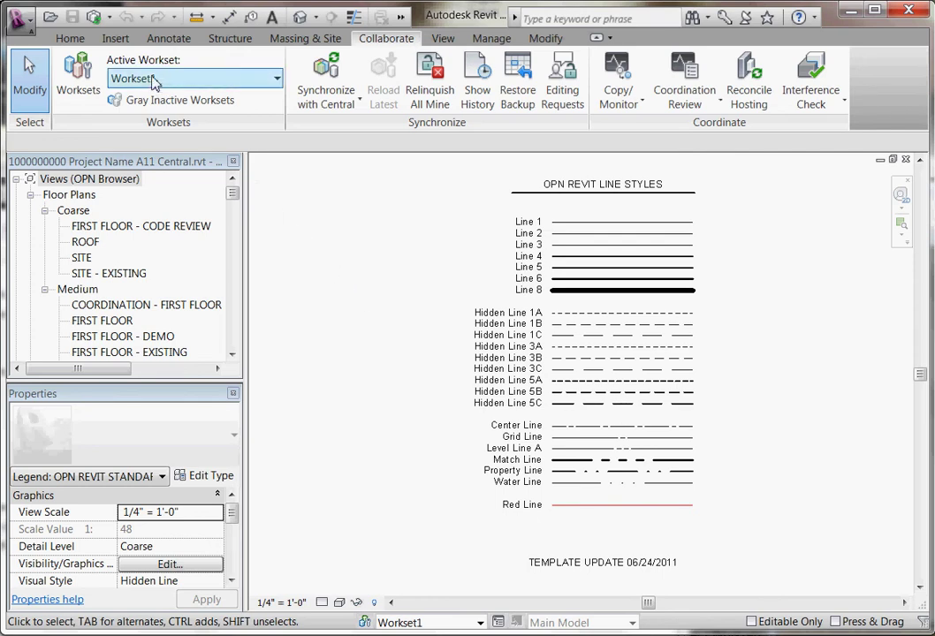
Synchronize with Central with Compact Central File and User-created Worksets ticked.
{"action": "left_click", "coordinate": [93, 18]}
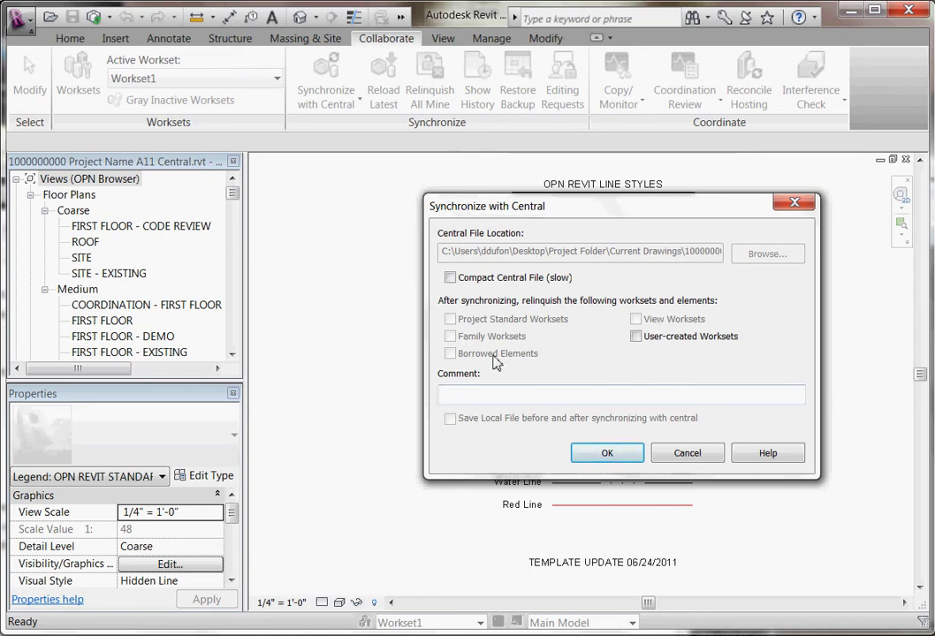
{"action": "left_click", "coordinate": [451, 276]}
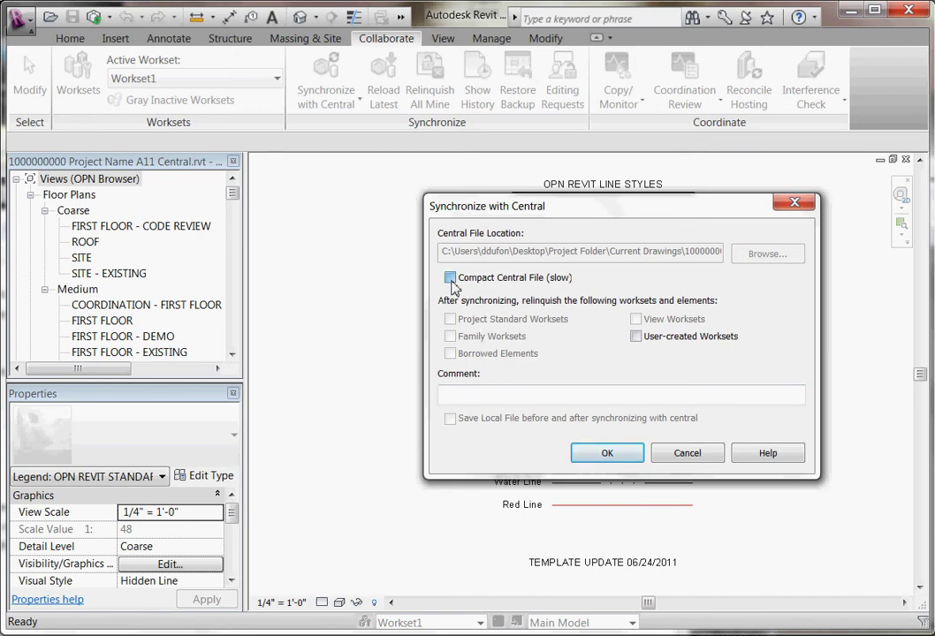
{"action": "left_click", "coordinate": [644, 339]}
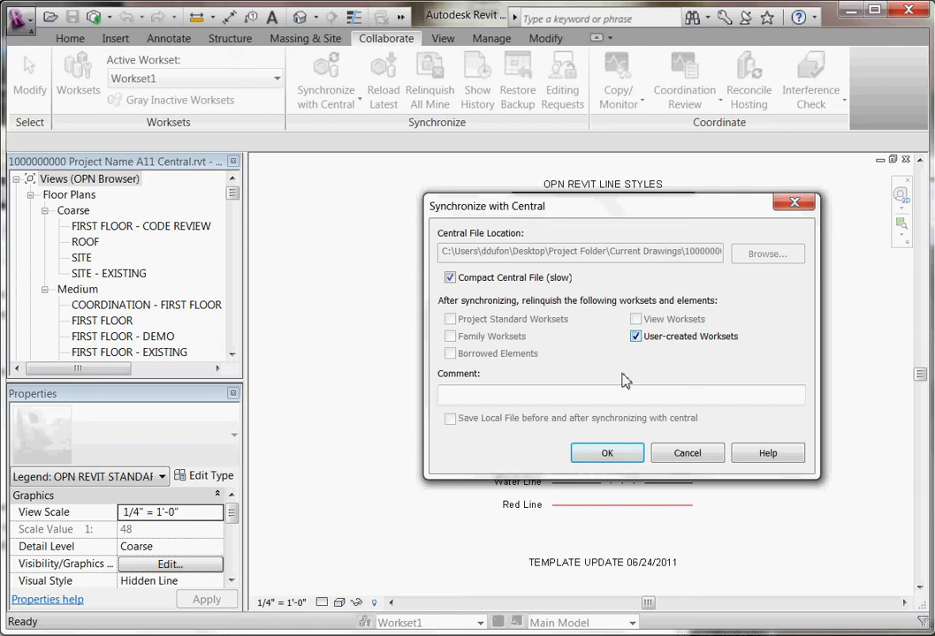
{"action": "left_click", "coordinate": [609, 458]}
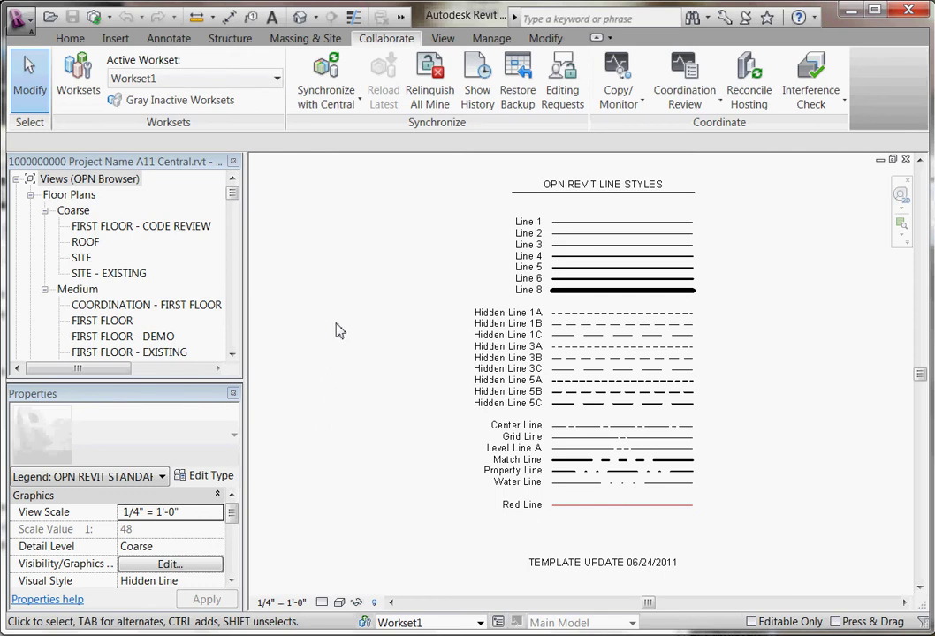
{"action": "left_click", "coordinate": [76, 82]}
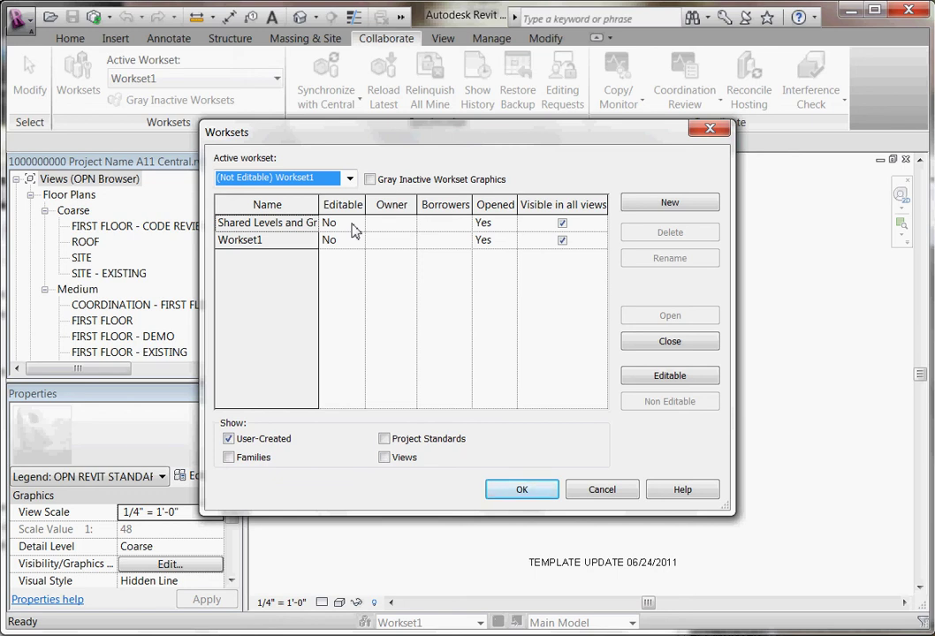
{"action": "left_click", "coordinate": [352, 225]}
{"action": "left_click", "coordinate": [358, 224]}
{"action": "left_click", "coordinate": [358, 223]}
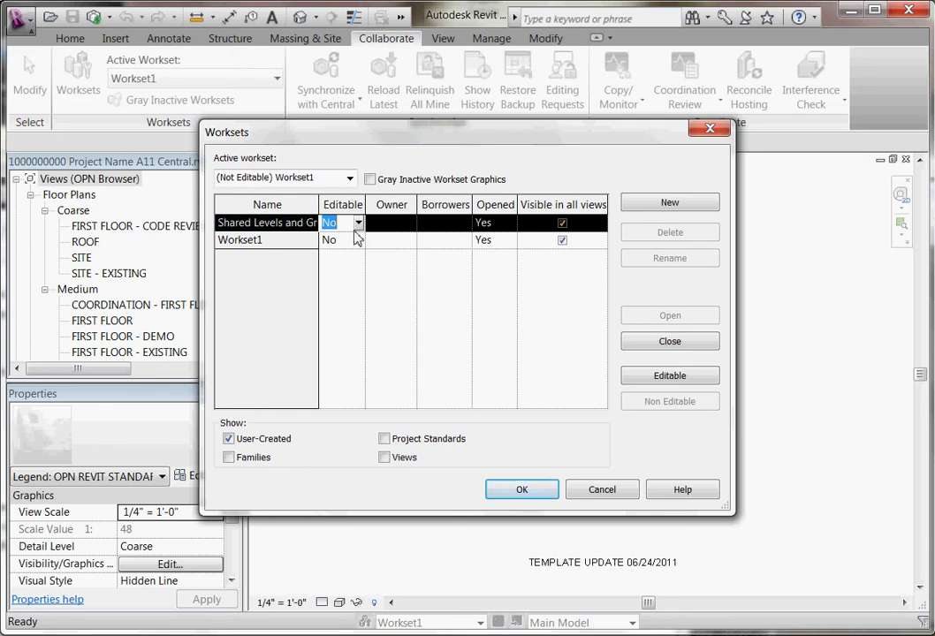
{"action": "left_click", "coordinate": [345, 224]}
{"action": "left_click", "coordinate": [539, 499]}
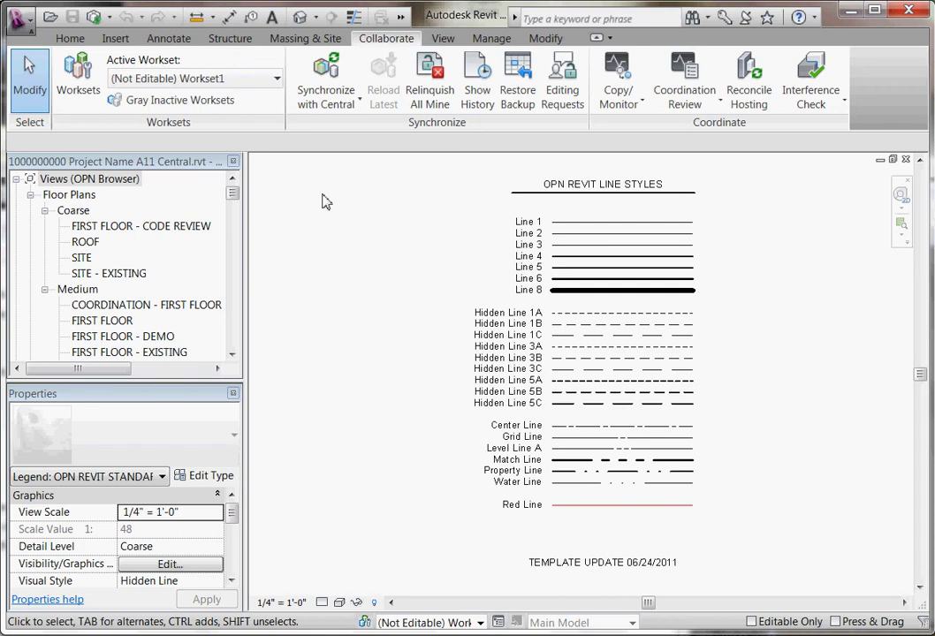
Synchronize with Central again with Compact Central File ticked.
{"action": "left_click", "coordinate": [92, 16]}
{"action": "left_click", "coordinate": [450, 278]}
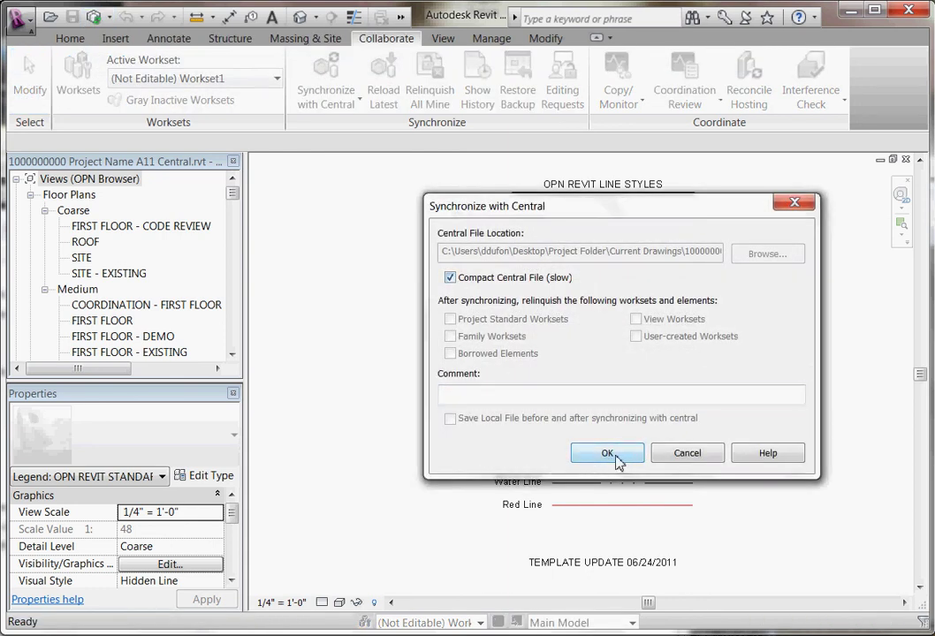
{"action": "left_click", "coordinate": [607, 455]}
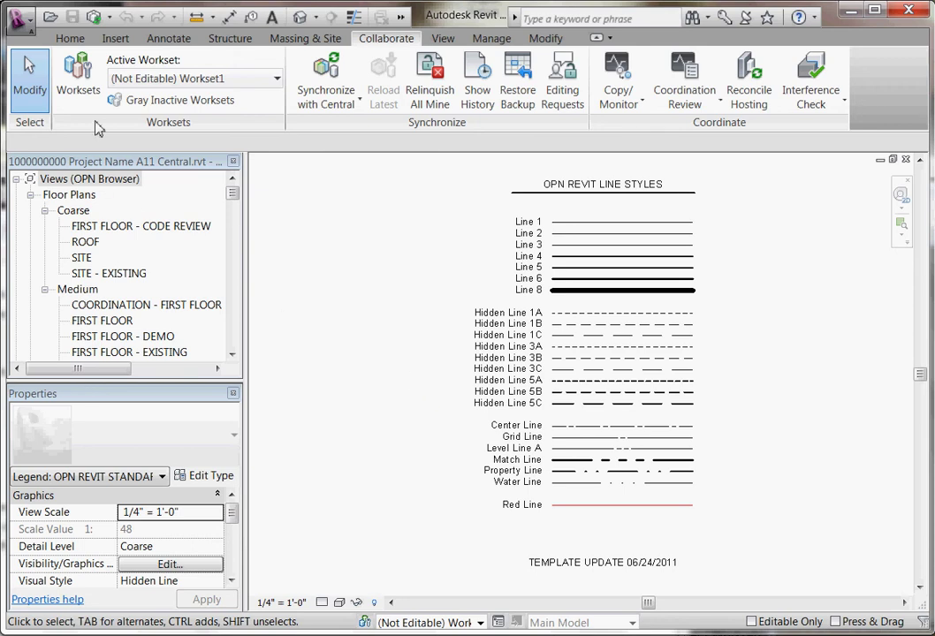
{"action": "left_click", "coordinate": [19, 20]}
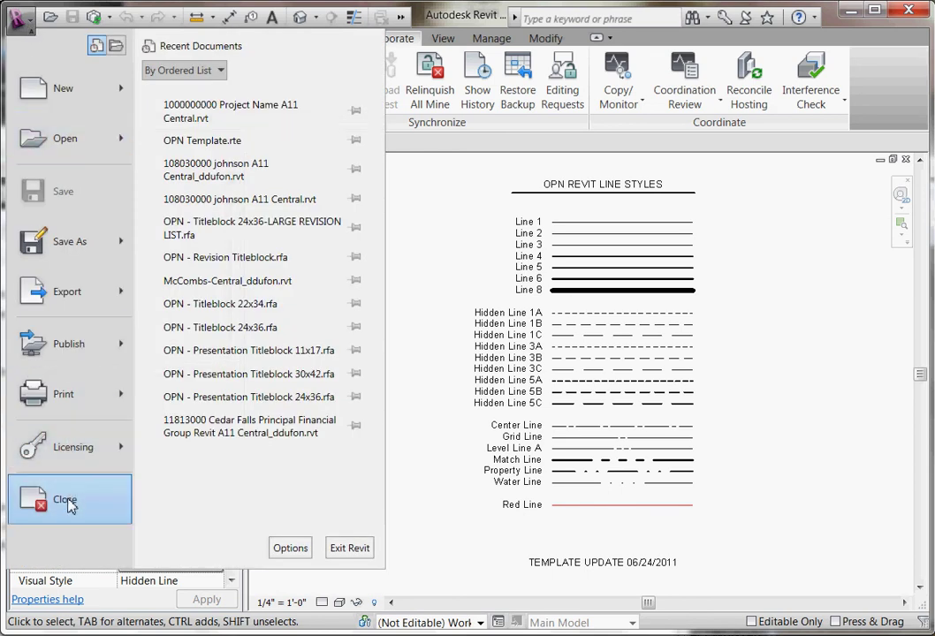
Close the line-styles project and bring up the Open Project dialog at Current Drawings.
{"action": "left_click", "coordinate": [53, 498]}
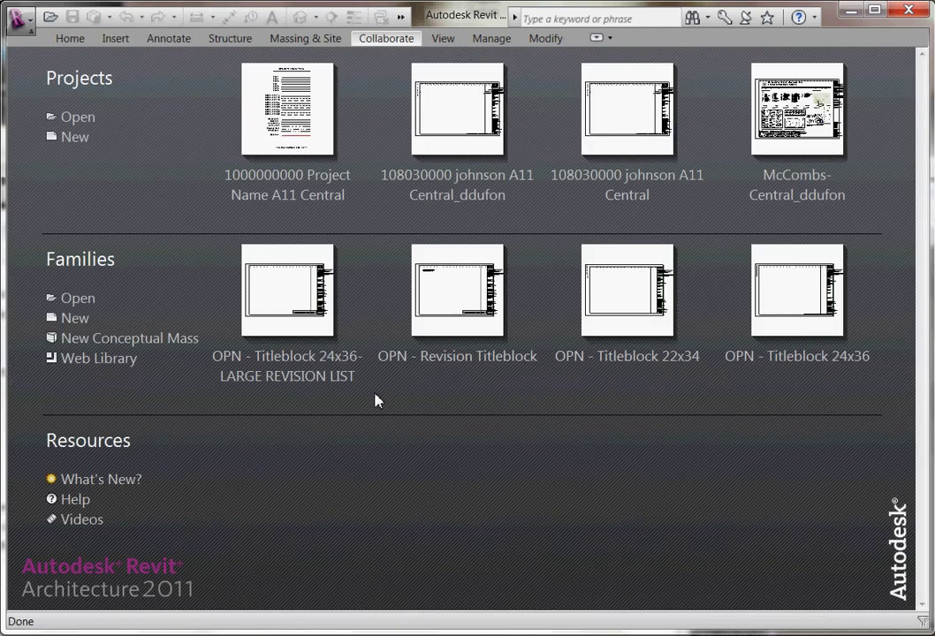
{"action": "left_click", "coordinate": [23, 27]}
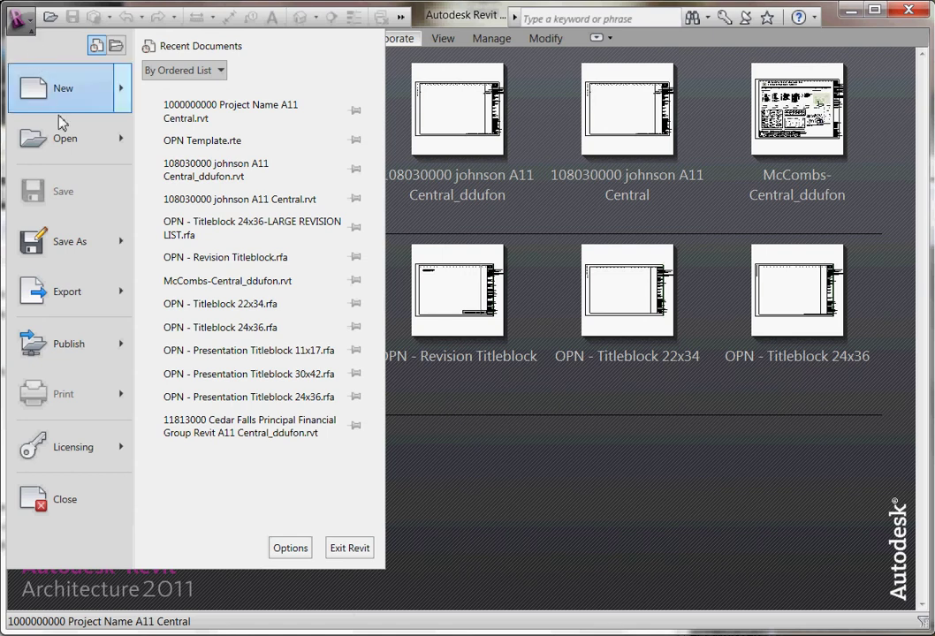
{"action": "mouse_move", "coordinate": [64, 138]}
{"action": "left_click", "coordinate": [198, 118]}
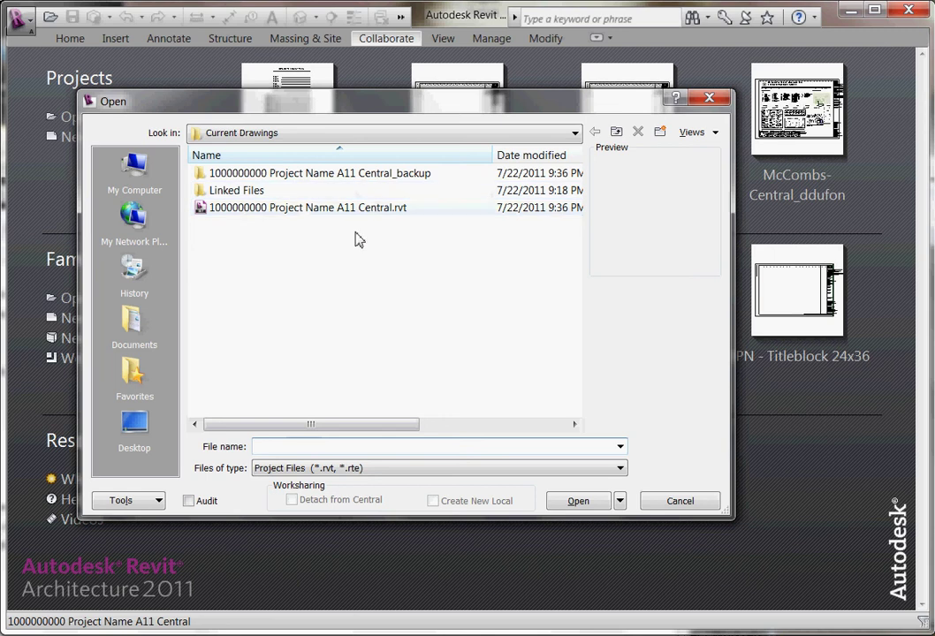
{"action": "left_click", "coordinate": [246, 212]}
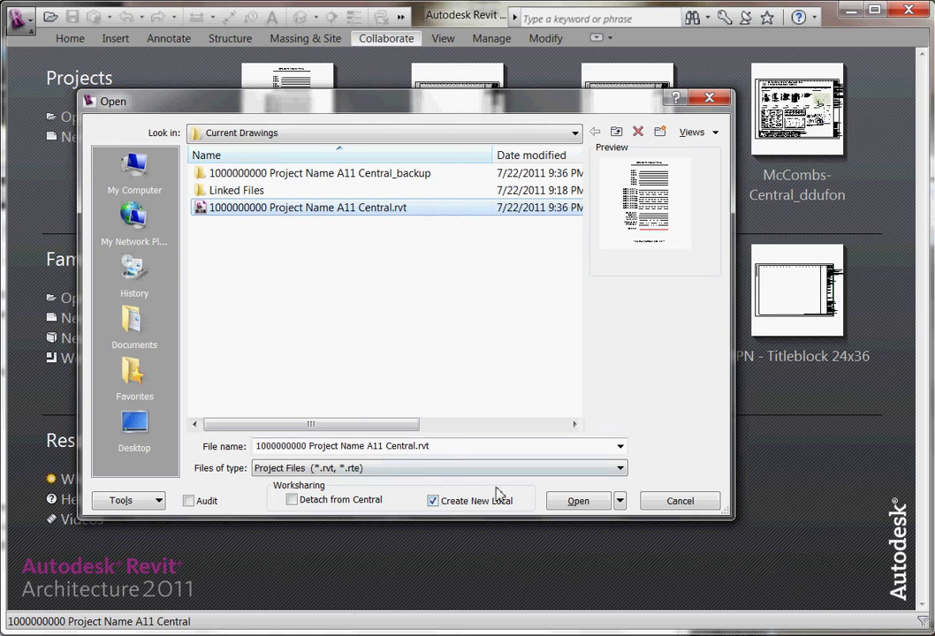
{"action": "left_click", "coordinate": [578, 501]}
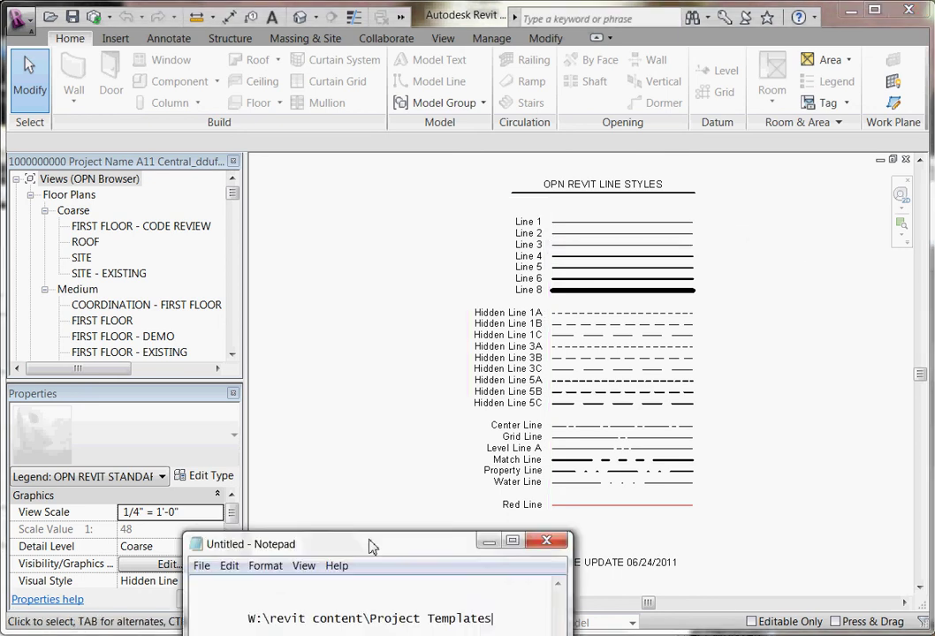
Minimize the Notepad note holding the W:\revit content\Project Templates path.
{"action": "left_click", "coordinate": [503, 628]}
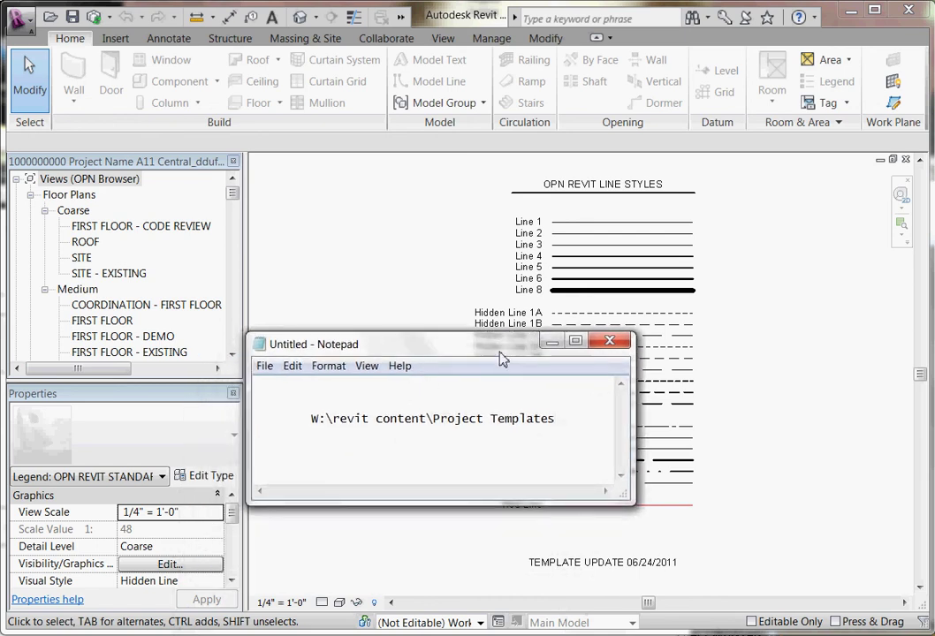
{"action": "left_click_drag", "start_coordinate": [498, 358], "coordinate": [496, 366]}
{"action": "left_click", "coordinate": [500, 631]}
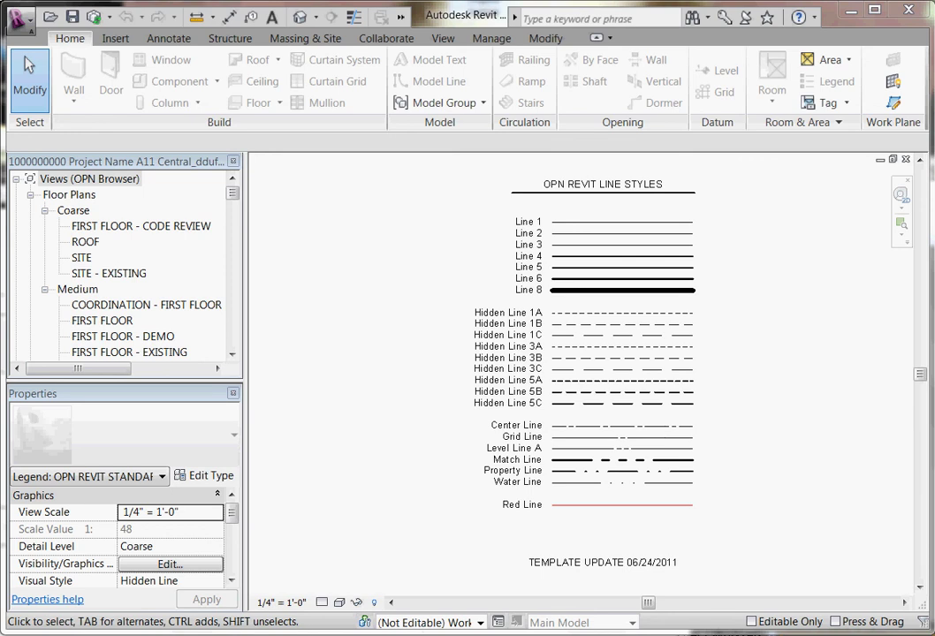
Open the Current Drawings > Linked Files folder in Windows Explorer.
{"action": "double_click", "coordinate": [242, 281]}
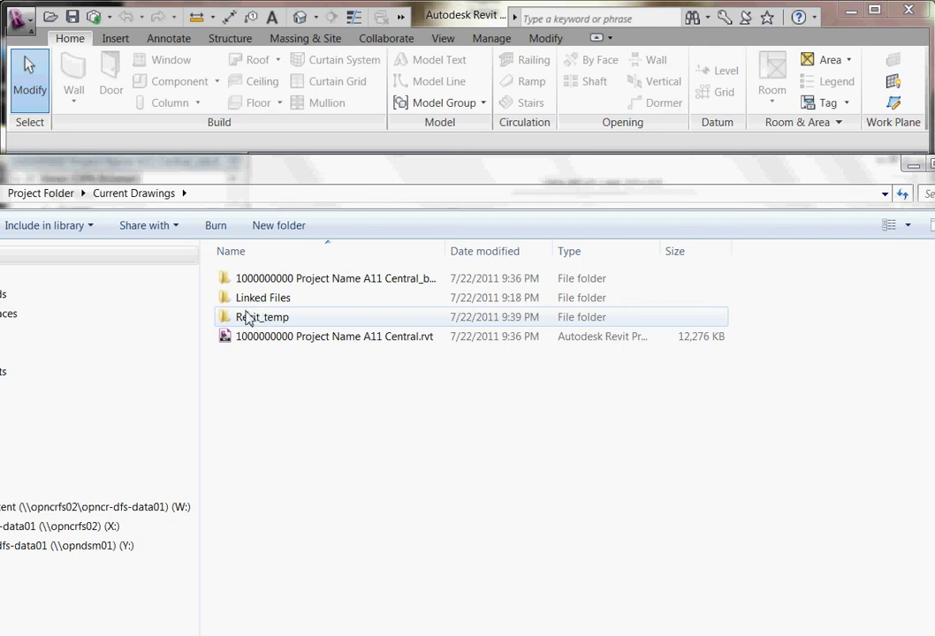
{"action": "left_click", "coordinate": [233, 301]}
{"action": "double_click", "coordinate": [233, 301]}
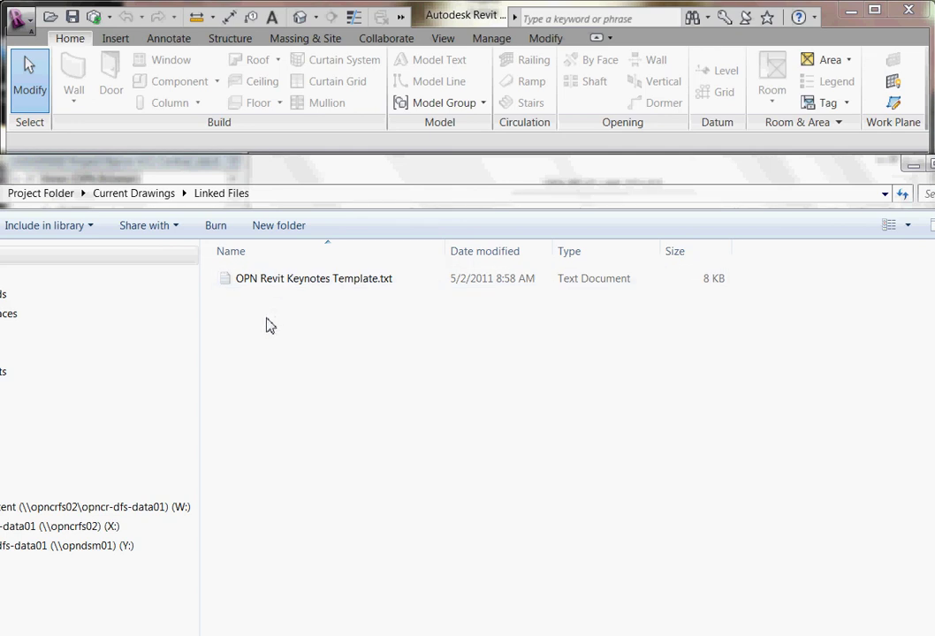
Rename the keynotes template text file to '1000000 Project Name Keynotes' and return to Revit.
{"action": "left_click", "coordinate": [281, 282]}
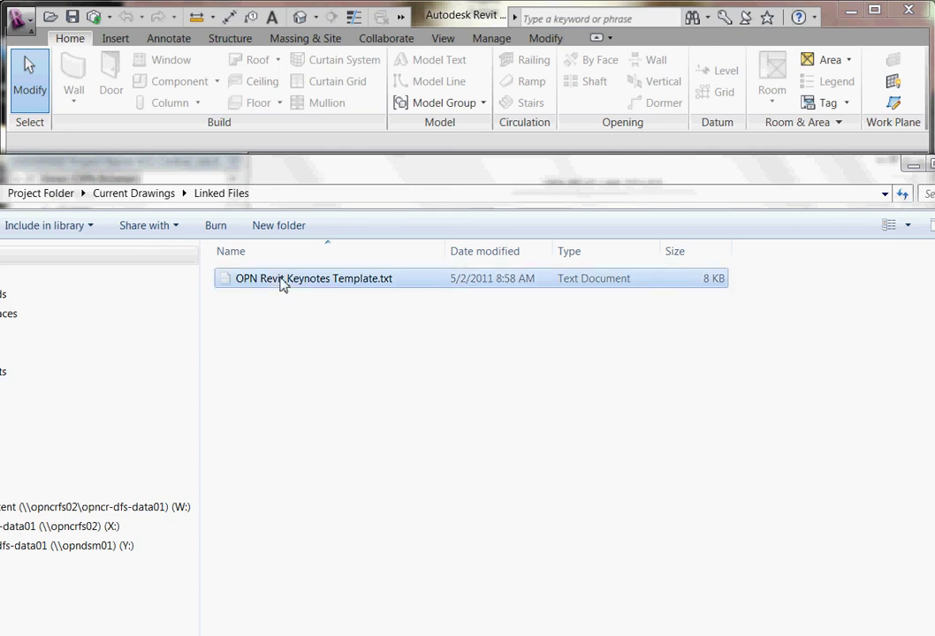
{"action": "left_click", "coordinate": [281, 282]}
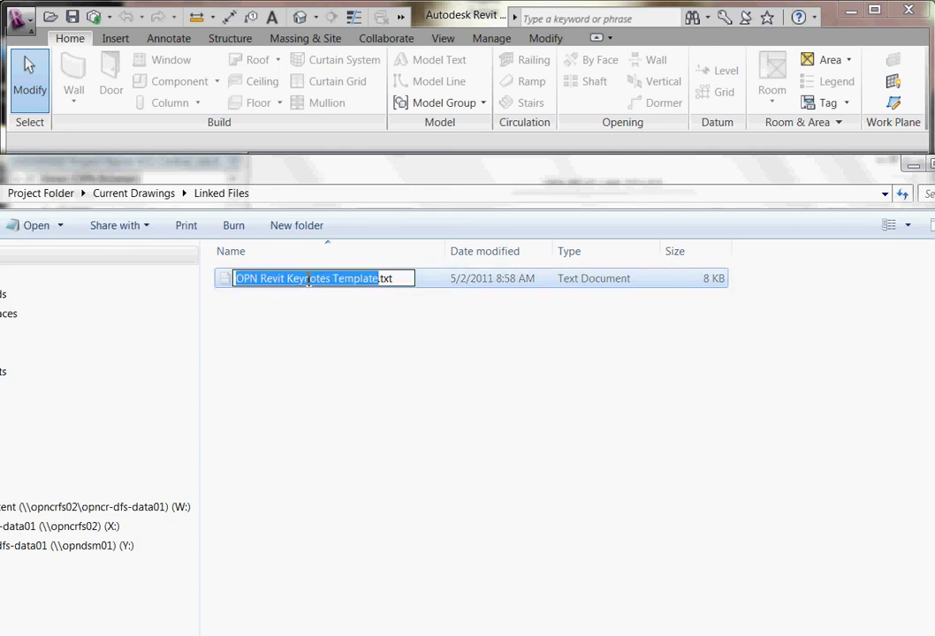
{"action": "type", "text": "100"}
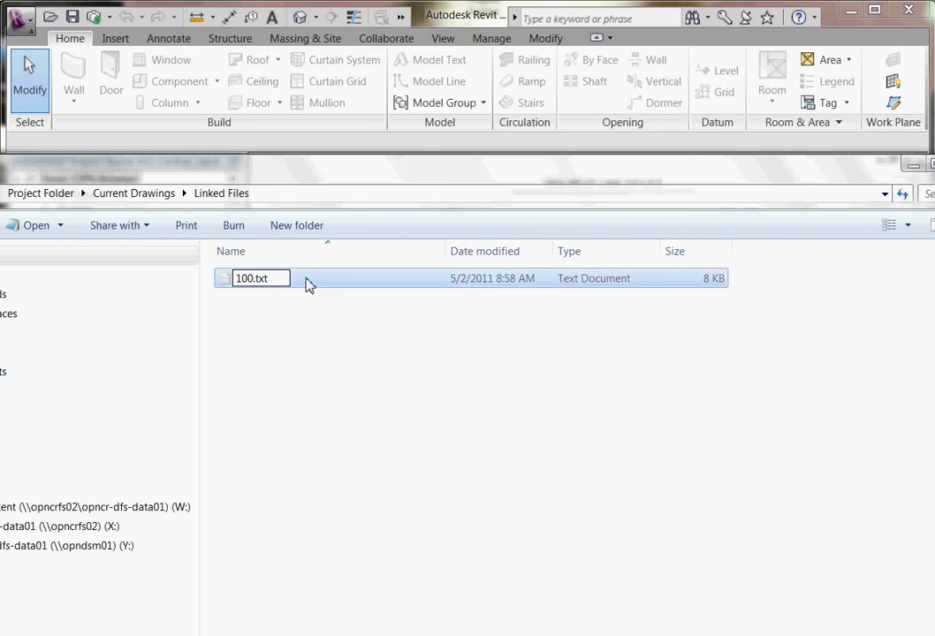
{"action": "type", "text": "0000"}
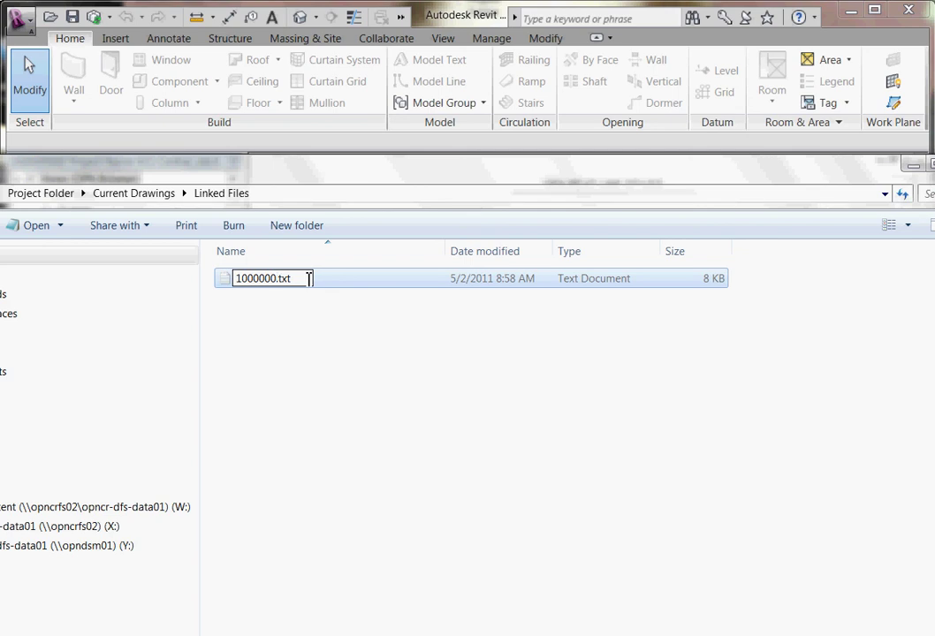
{"action": "type", "text": " project name"}
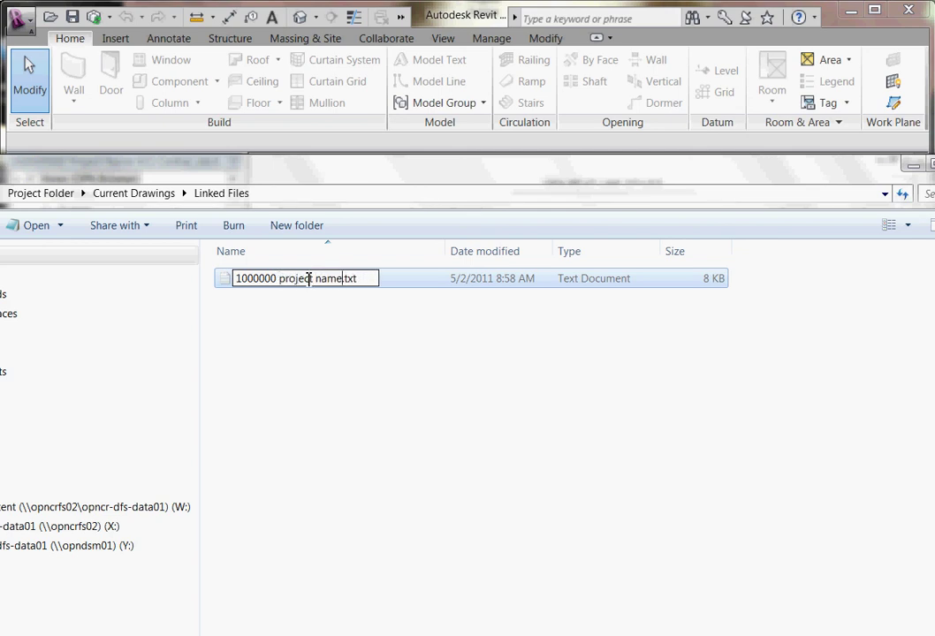
{"action": "type", "text": " Ke"}
{"action": "key", "text": "BackSpace"}
{"action": "key", "text": "BackSpace"}
{"action": "key", "text": "BackSpace"}
{"action": "key", "text": "BackSpace"}
{"action": "key", "text": "BackSpace"}
{"action": "key", "text": "BackSpace"}
{"action": "key", "text": "BackSpace"}
{"action": "key", "text": "BackSpace"}
{"action": "key", "text": "BackSpace"}
{"action": "type", "text": "Project Name Keynotes"}
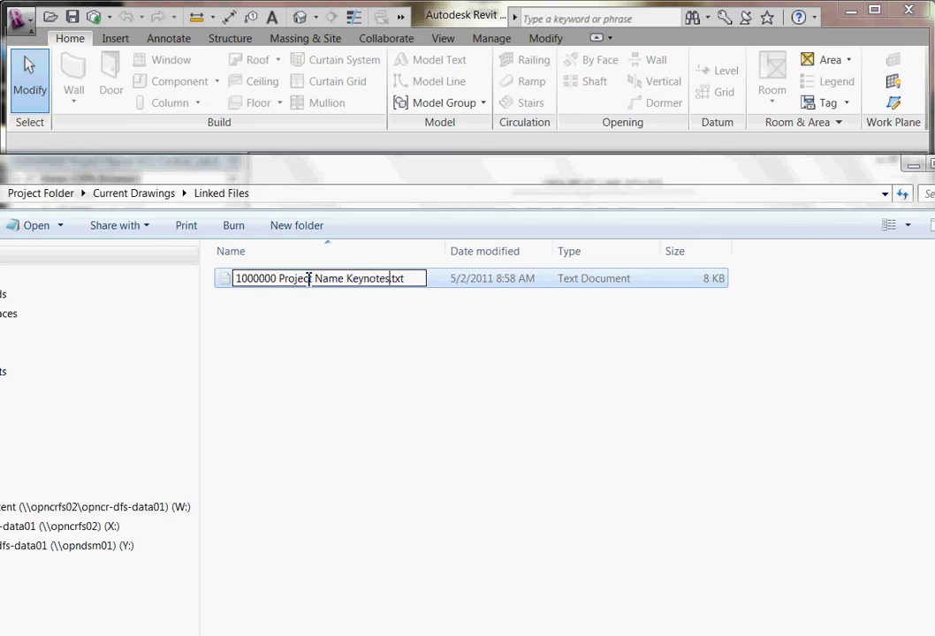
{"action": "left_click", "coordinate": [331, 342]}
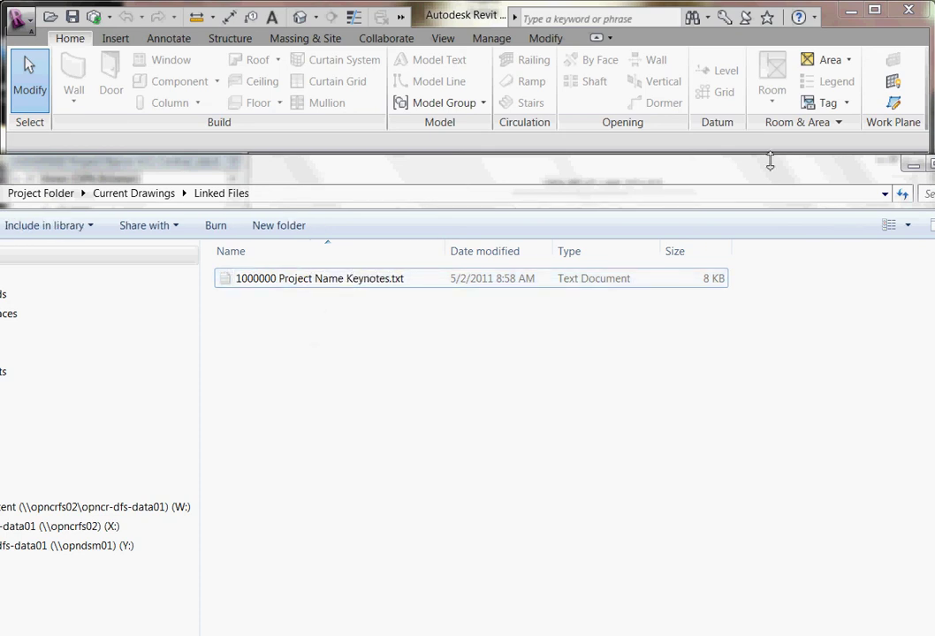
{"action": "key", "text": "alt+Tab"}
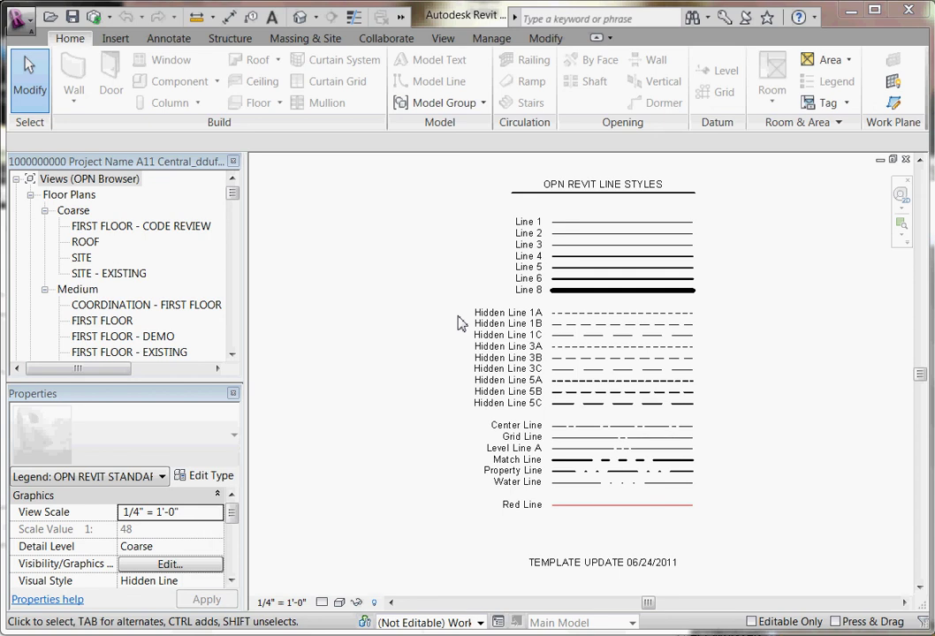
In Keynoting Settings, load Project Folder\Current Drawings\Linked Files\1000000 Project Name Keynotes.txt as the keynote table.
{"action": "left_click", "coordinate": [159, 42]}
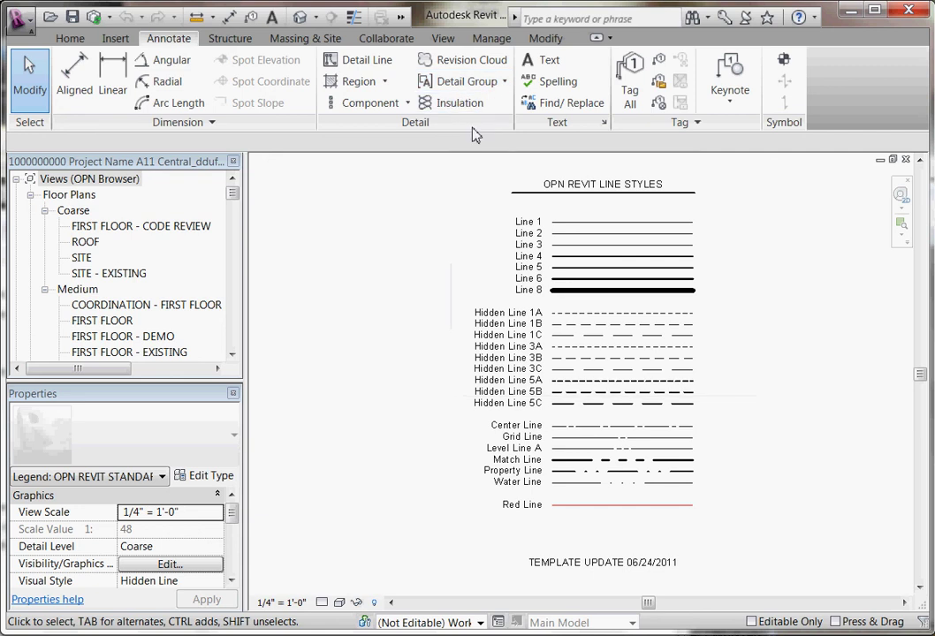
{"action": "left_click", "coordinate": [704, 128]}
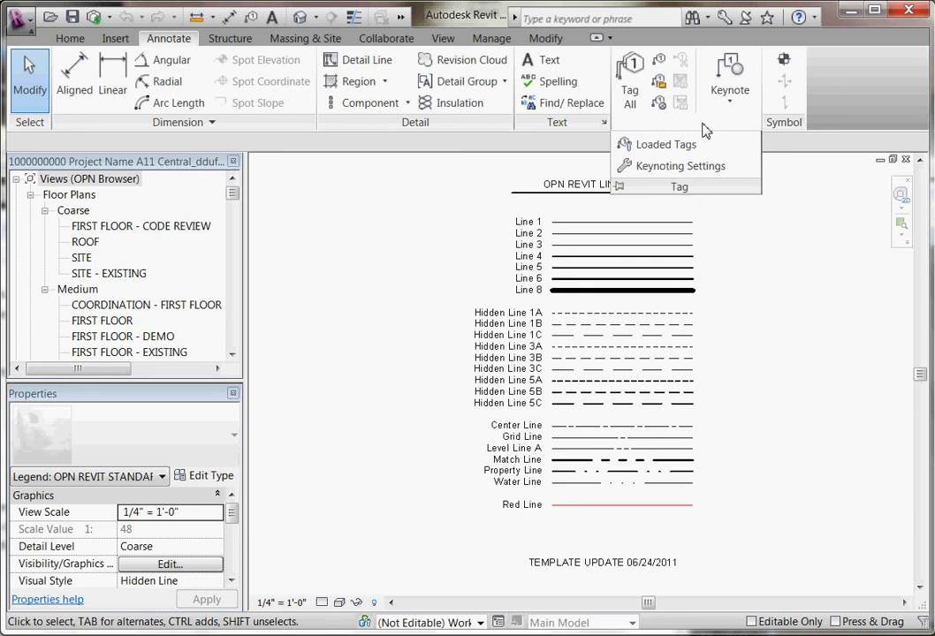
{"action": "left_click", "coordinate": [690, 168]}
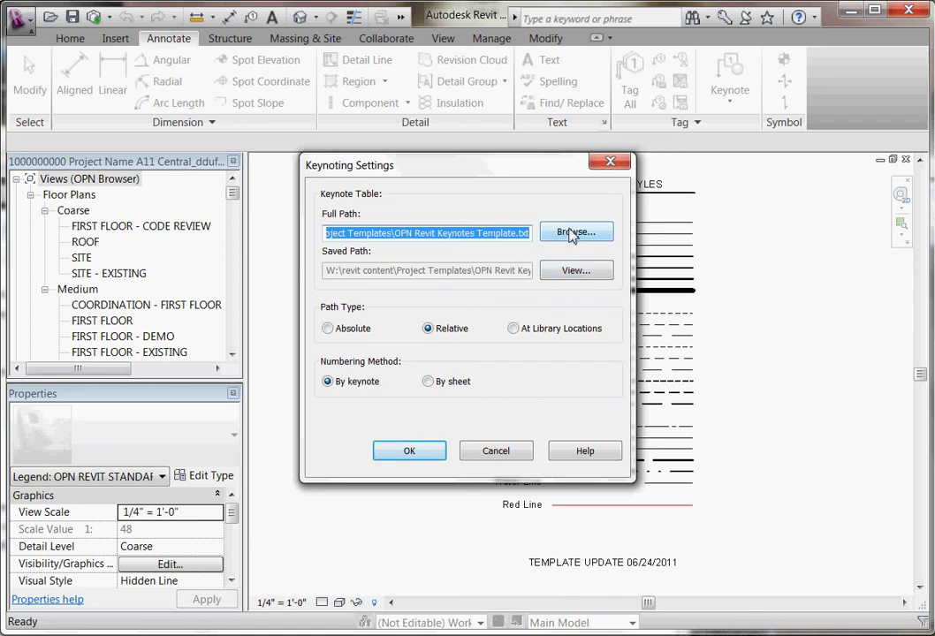
{"action": "left_click", "coordinate": [572, 232]}
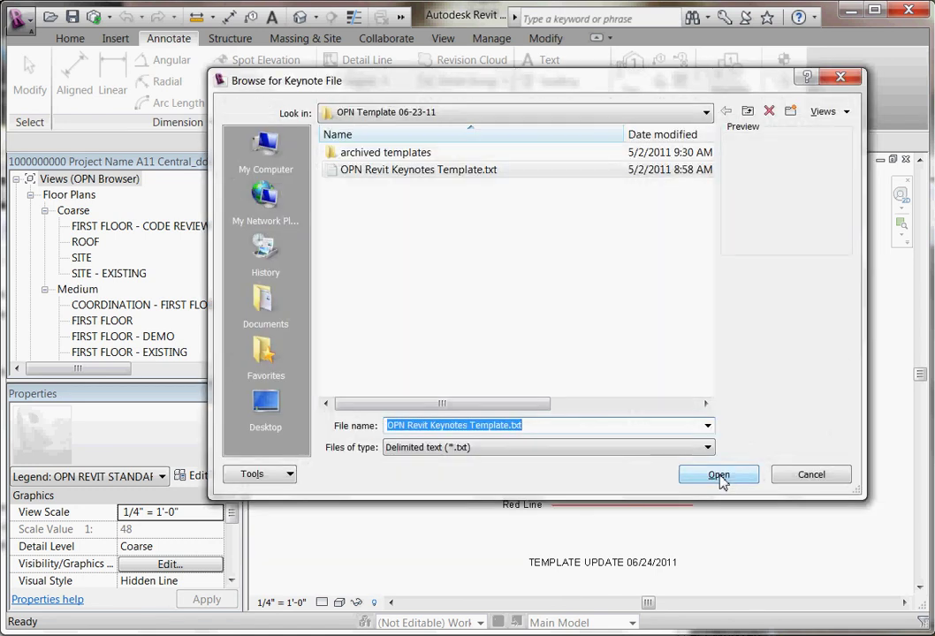
{"action": "left_click", "coordinate": [266, 409]}
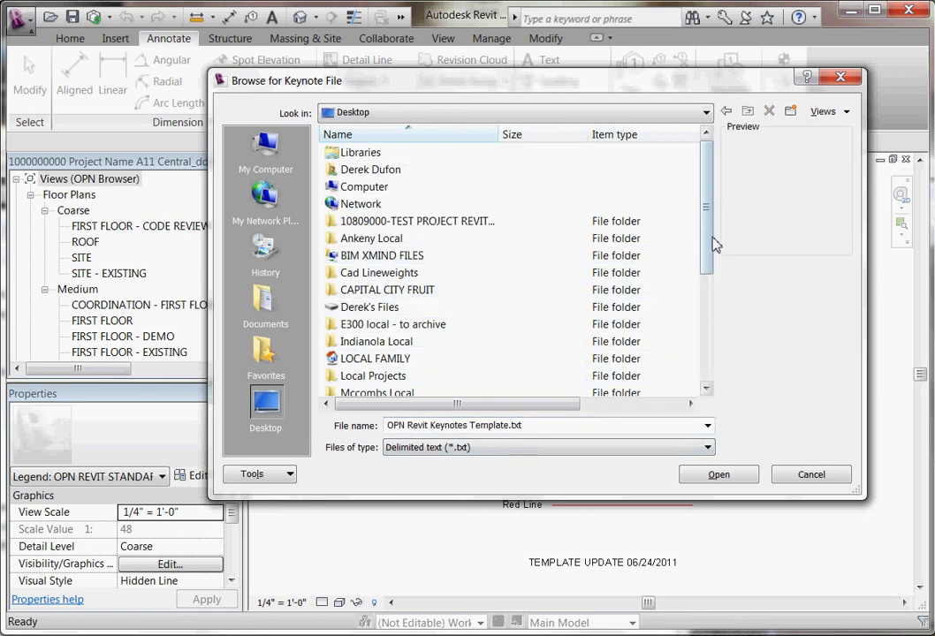
{"action": "left_click_drag", "start_coordinate": [711, 244], "coordinate": [712, 284]}
{"action": "double_click", "coordinate": [373, 341]}
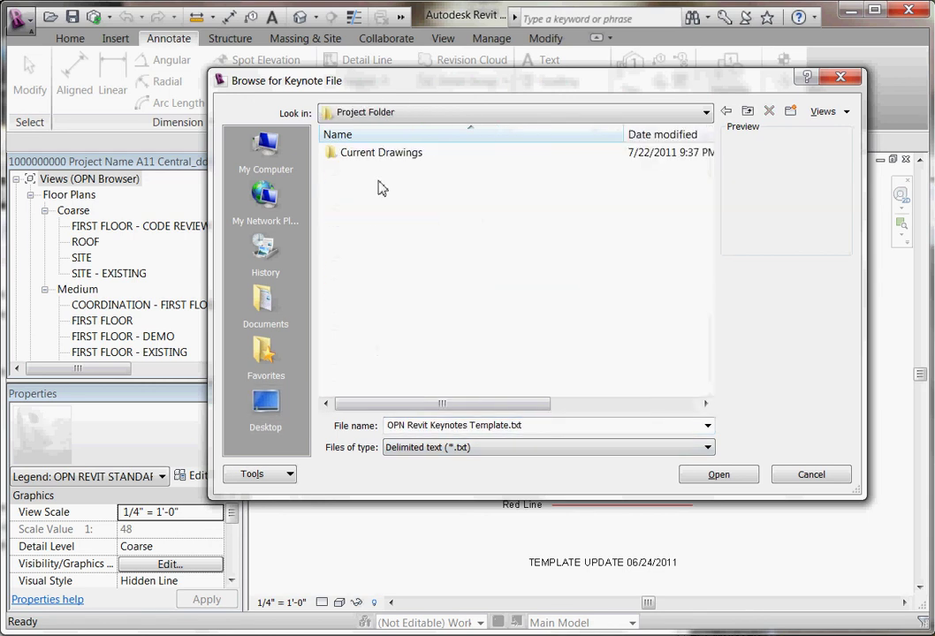
{"action": "double_click", "coordinate": [376, 159]}
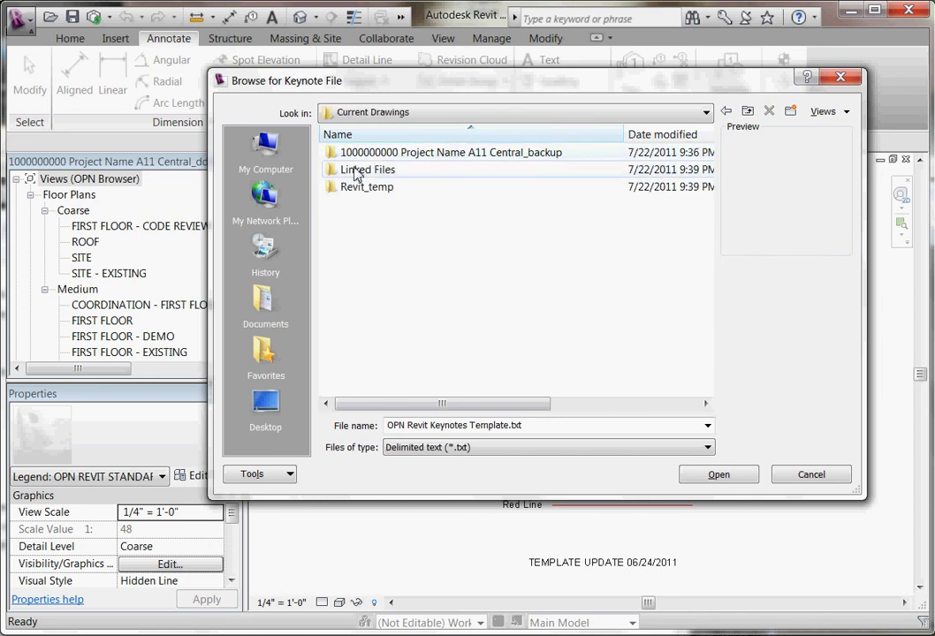
{"action": "double_click", "coordinate": [361, 171]}
{"action": "left_click", "coordinate": [367, 154]}
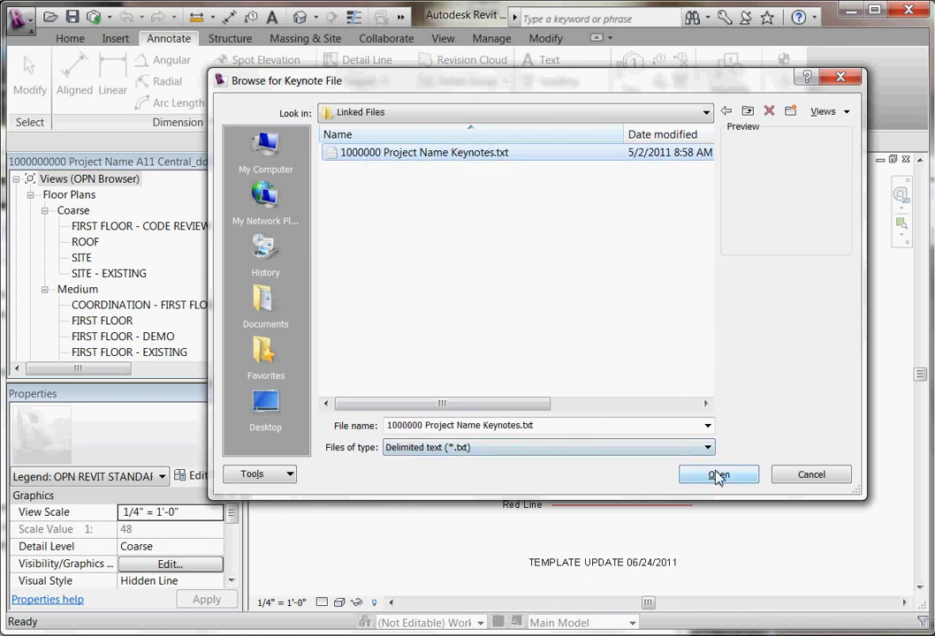
{"action": "left_click", "coordinate": [716, 474]}
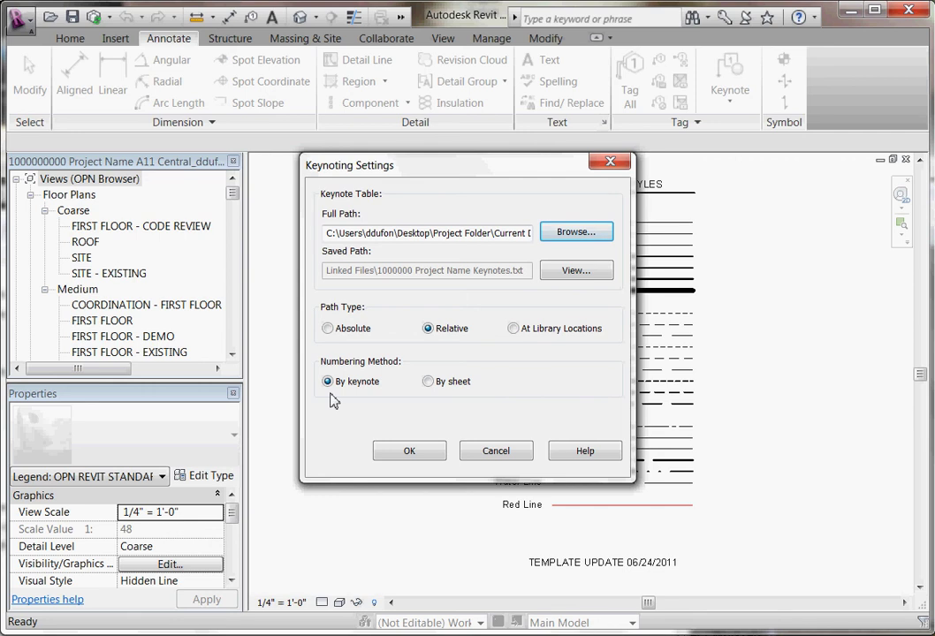
{"action": "left_click", "coordinate": [418, 453]}
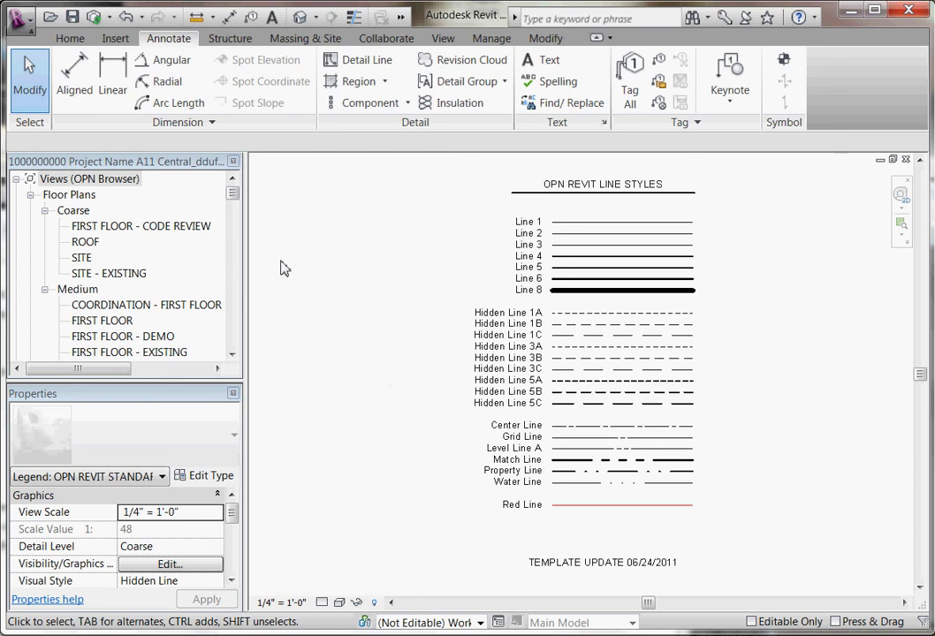
Synchronize with Central with Compact Central File turned on.
{"action": "left_click", "coordinate": [93, 19]}
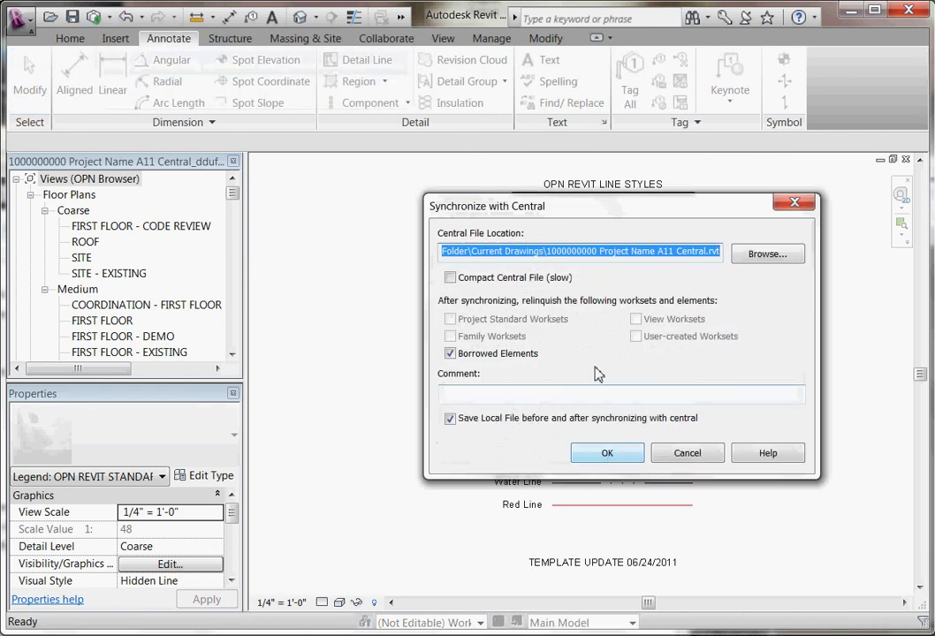
{"action": "left_click", "coordinate": [450, 277]}
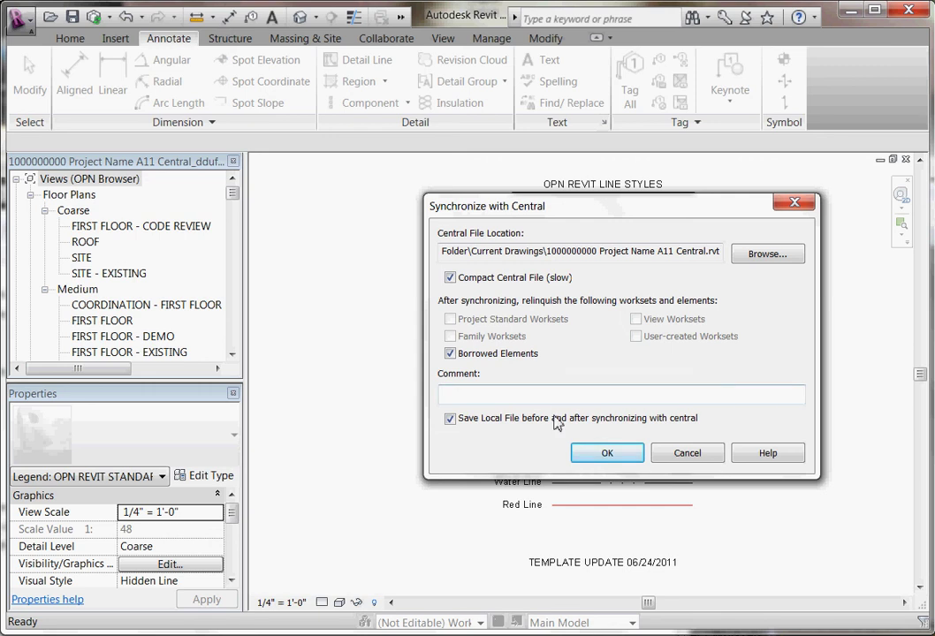
{"action": "left_click", "coordinate": [606, 454]}
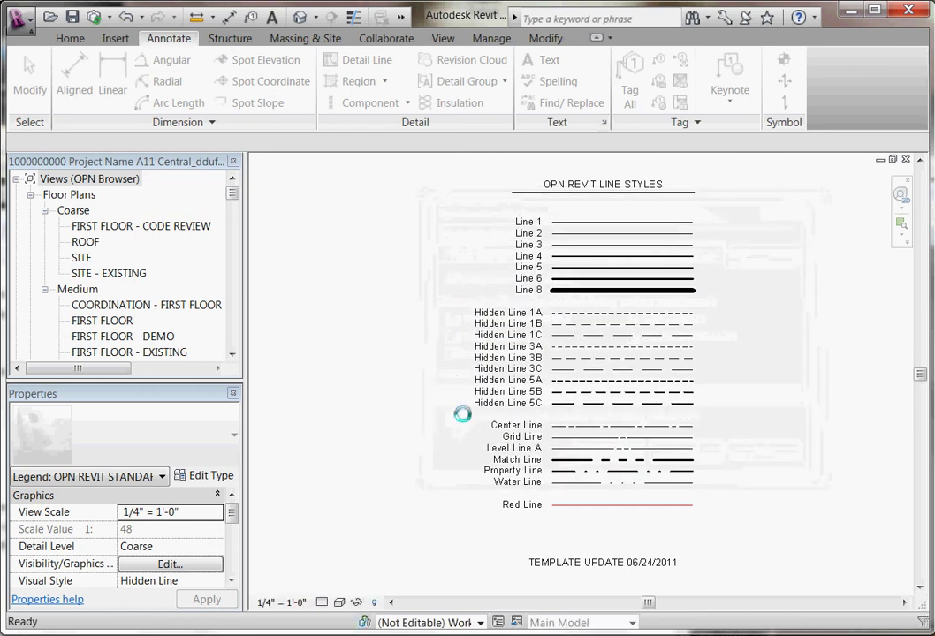